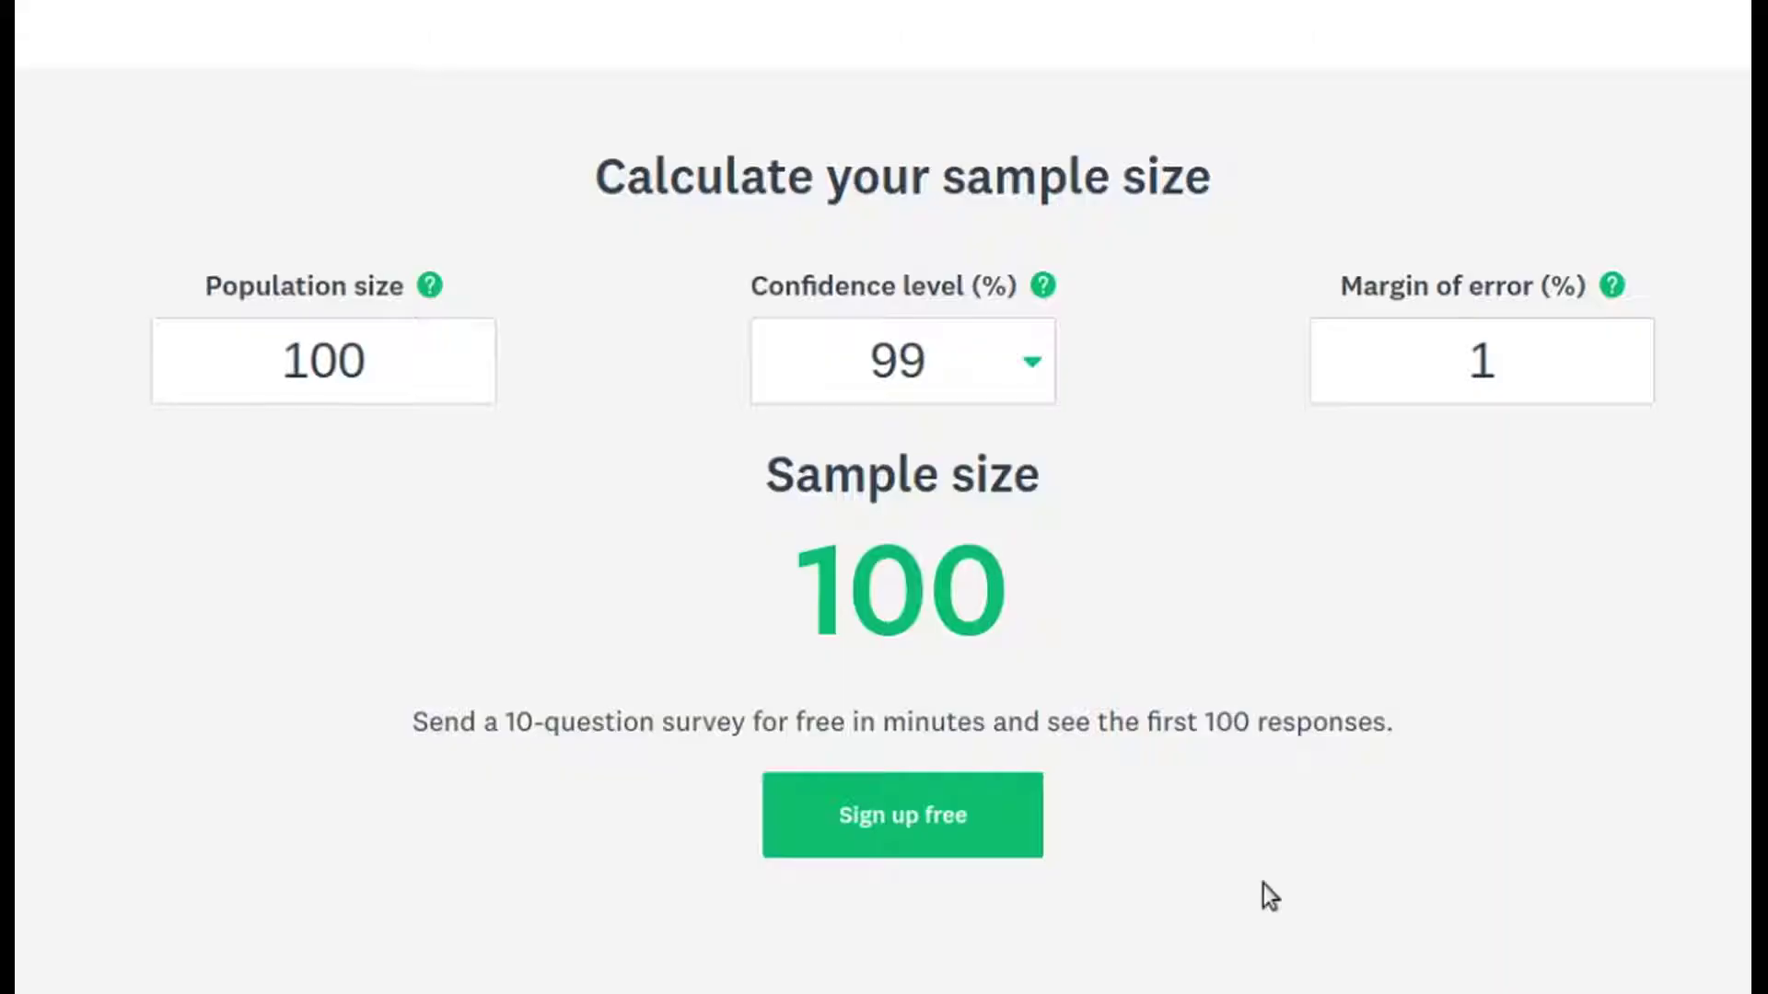
Set the population size to 100 and switch the confidence level to 95%, then 90%.
left_click(416, 377)
double_click(316, 347)
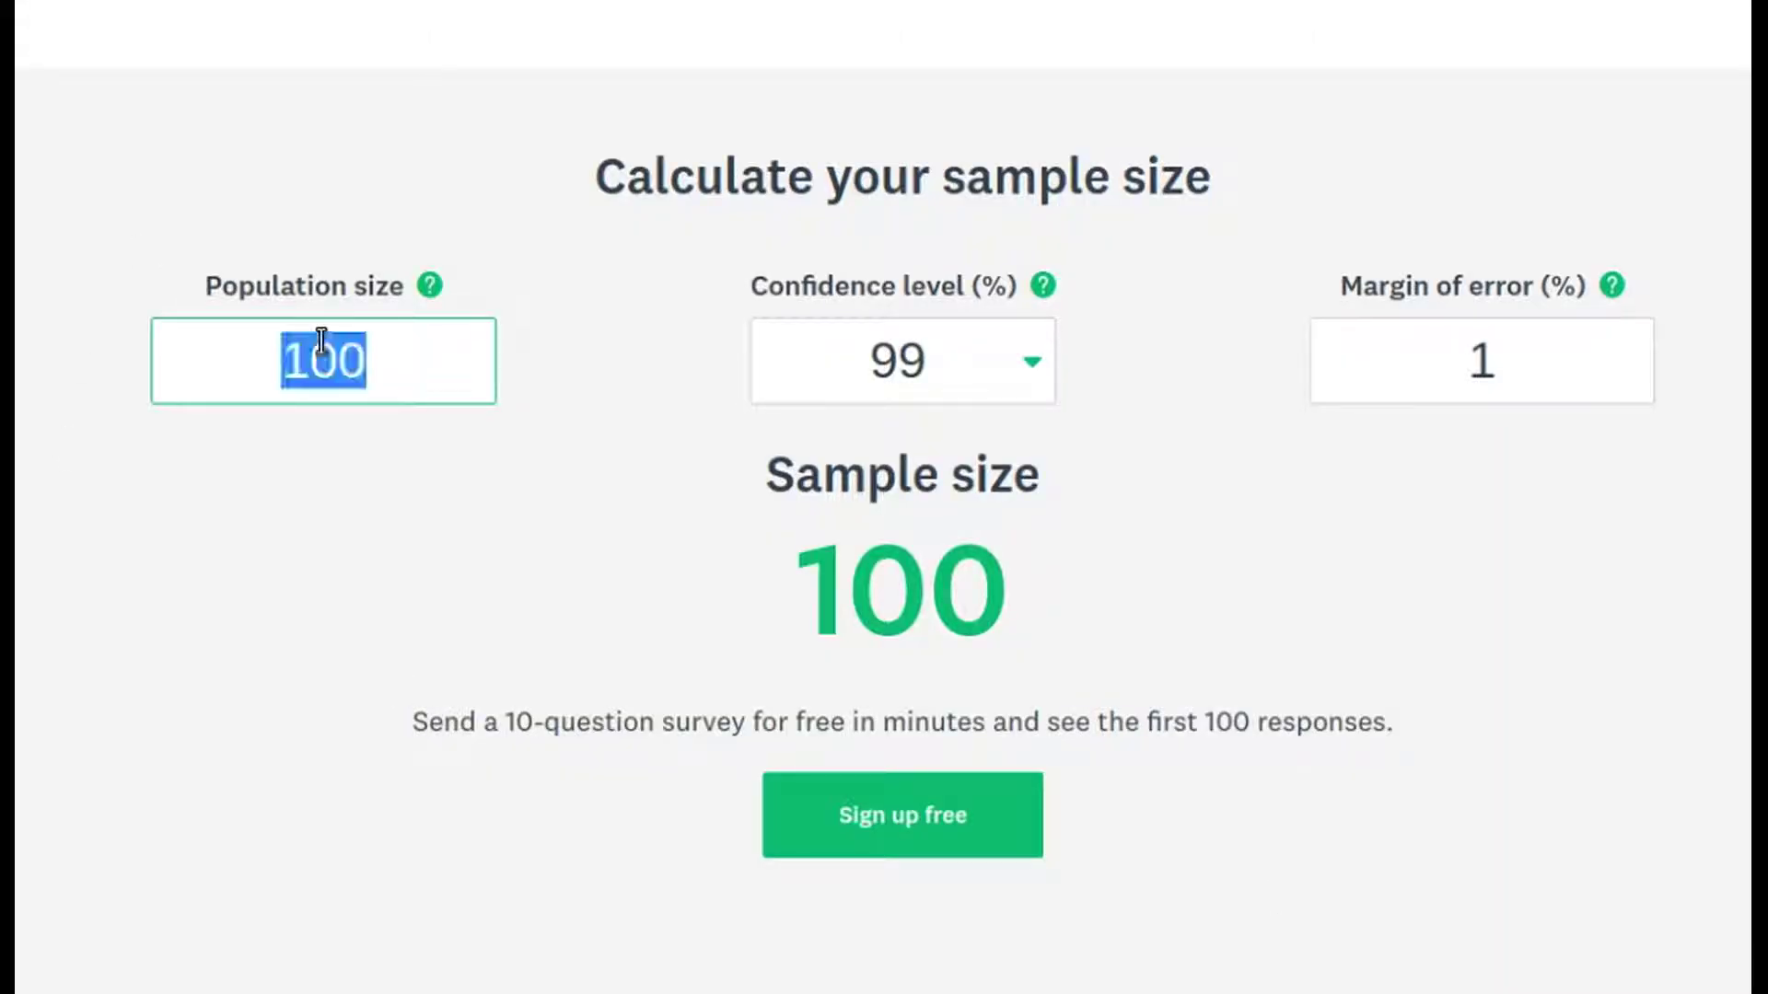
type("100")
left_click(324, 706)
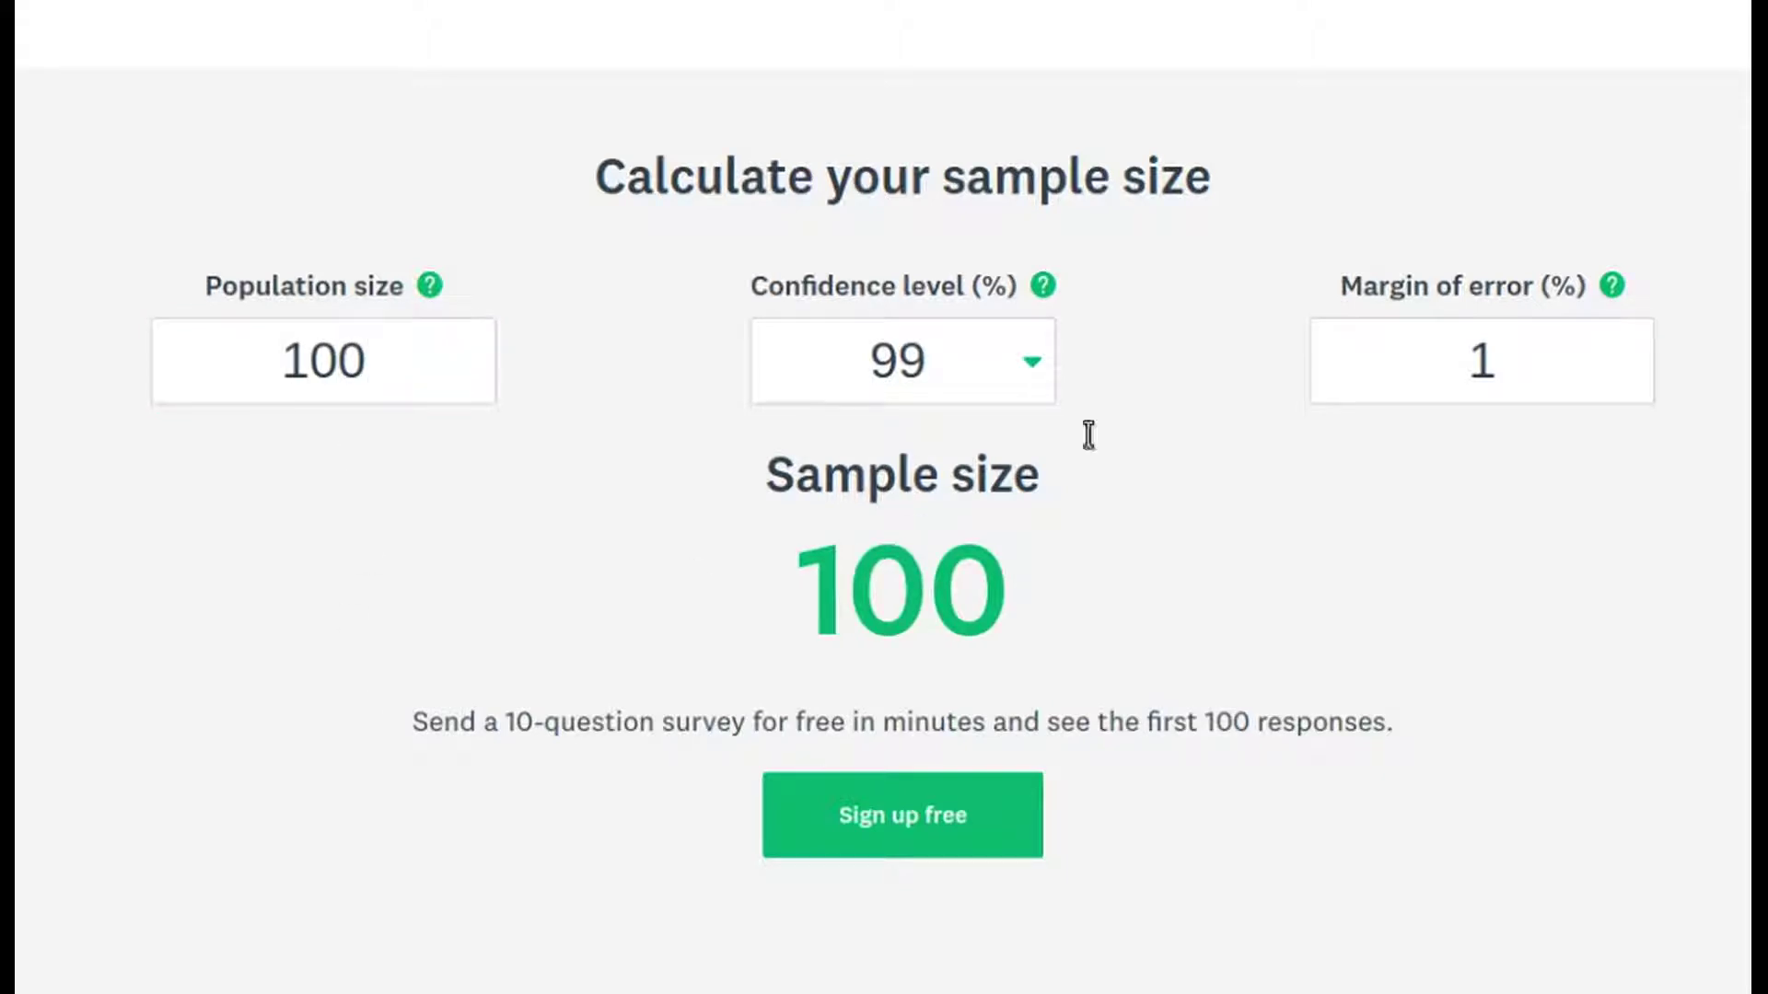
left_click(1004, 363)
left_click(946, 608)
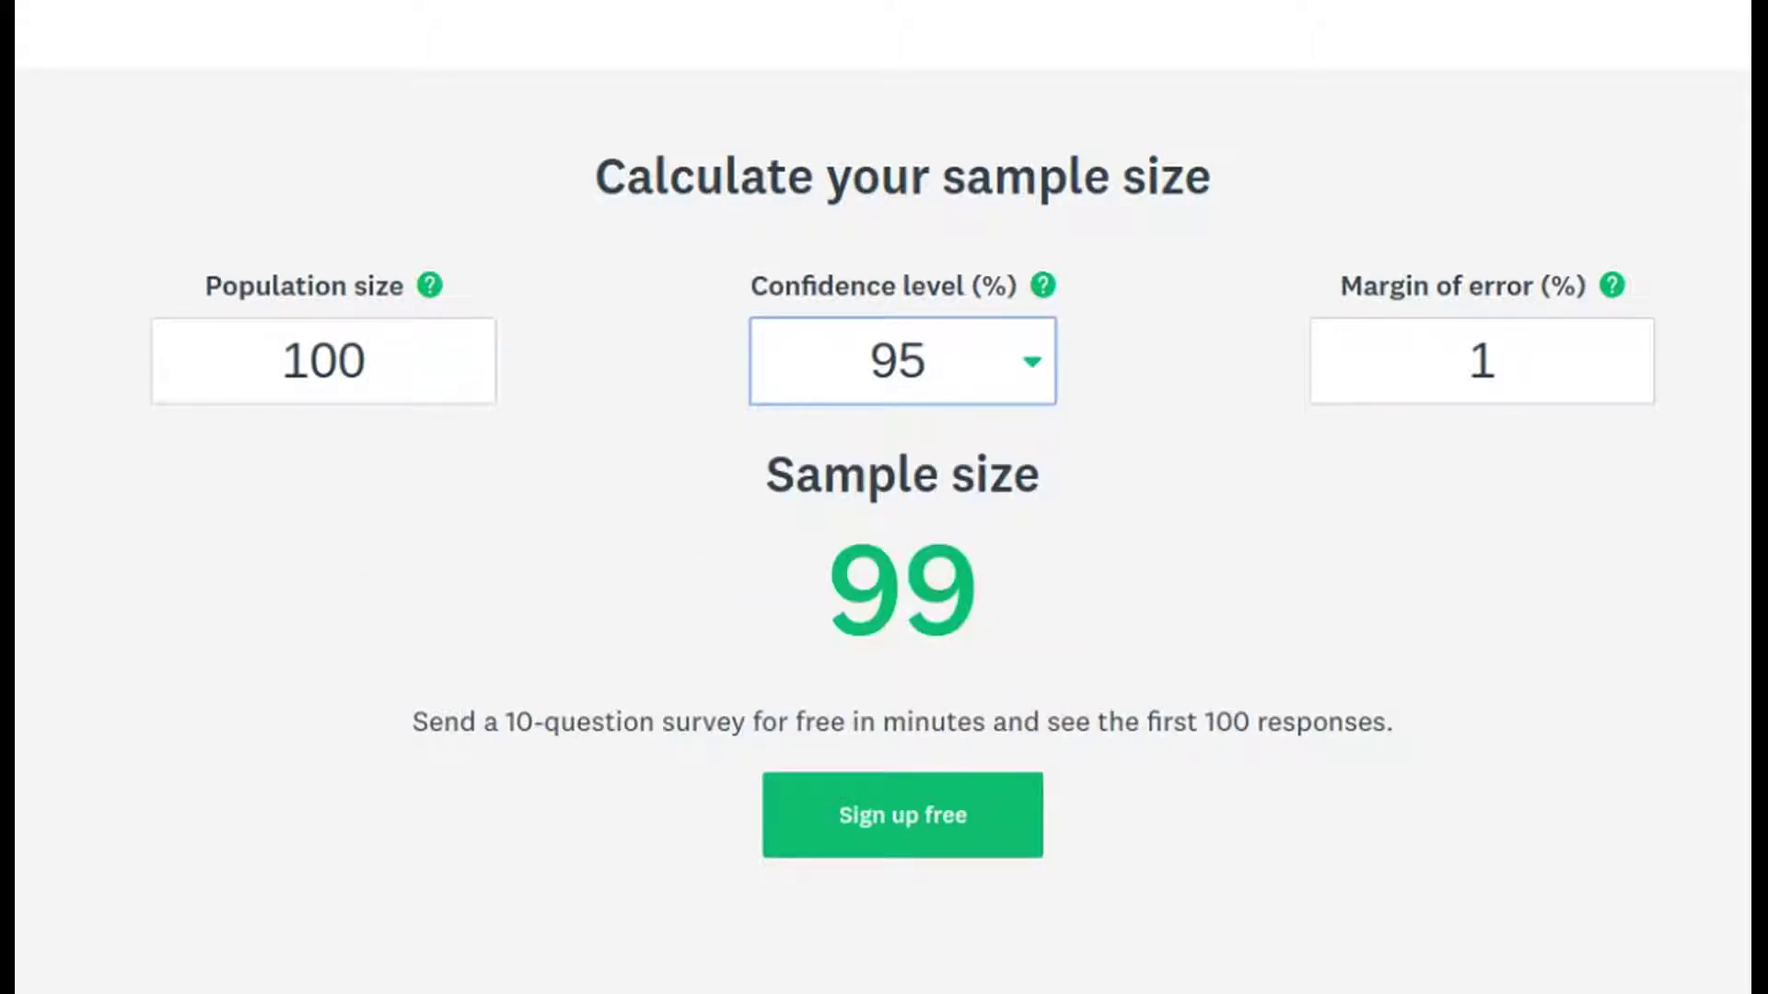
left_click(990, 350)
left_click(983, 575)
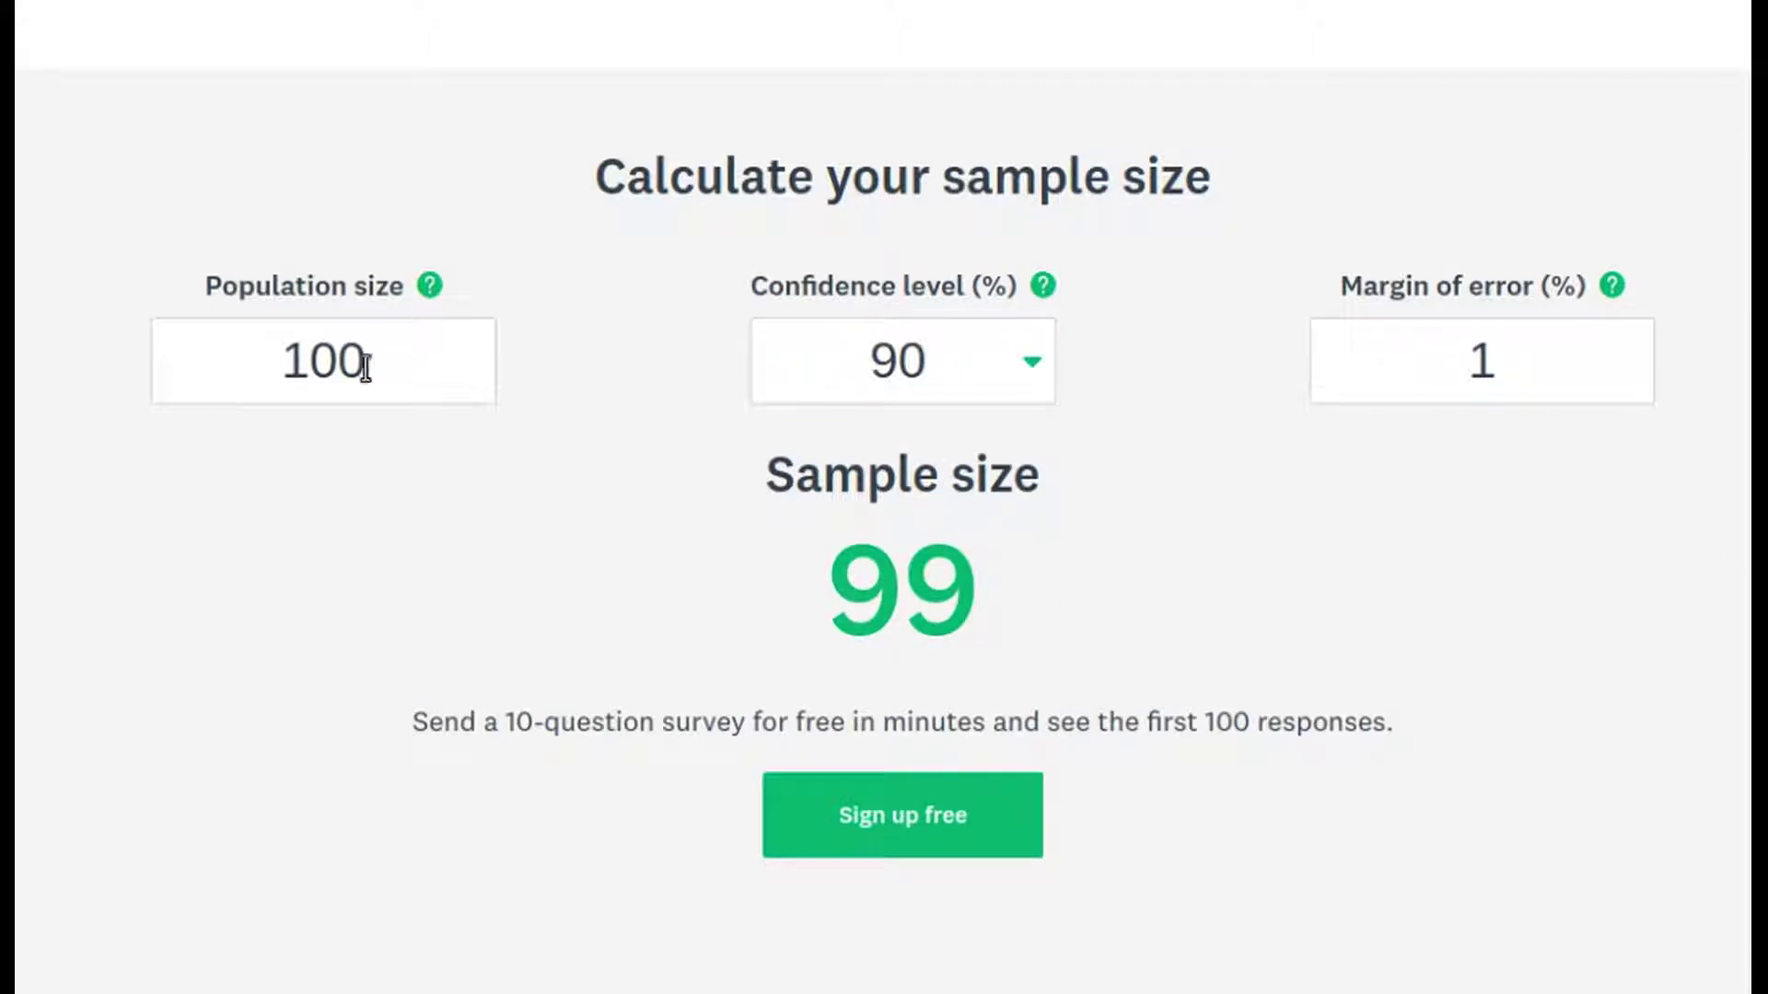
Change the population to 200, return it to 100, and choose 99% confidence.
double_click(363, 364)
type("200")
left_click(246, 555)
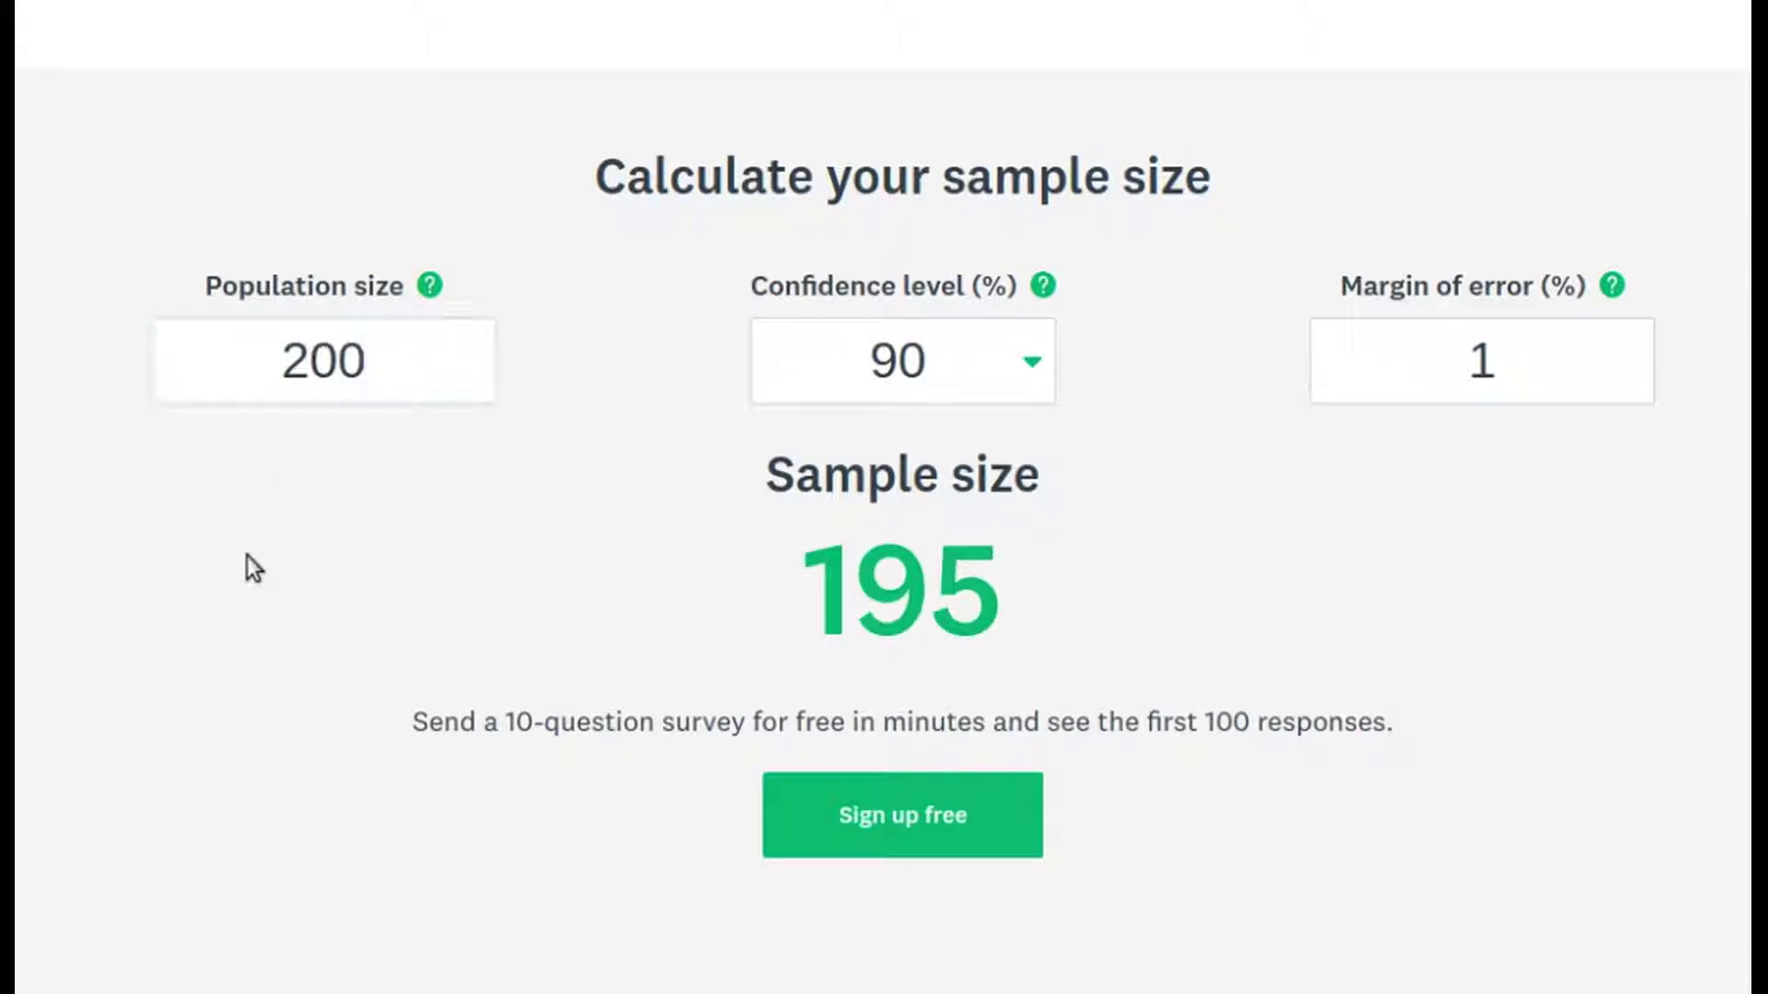
double_click(306, 388)
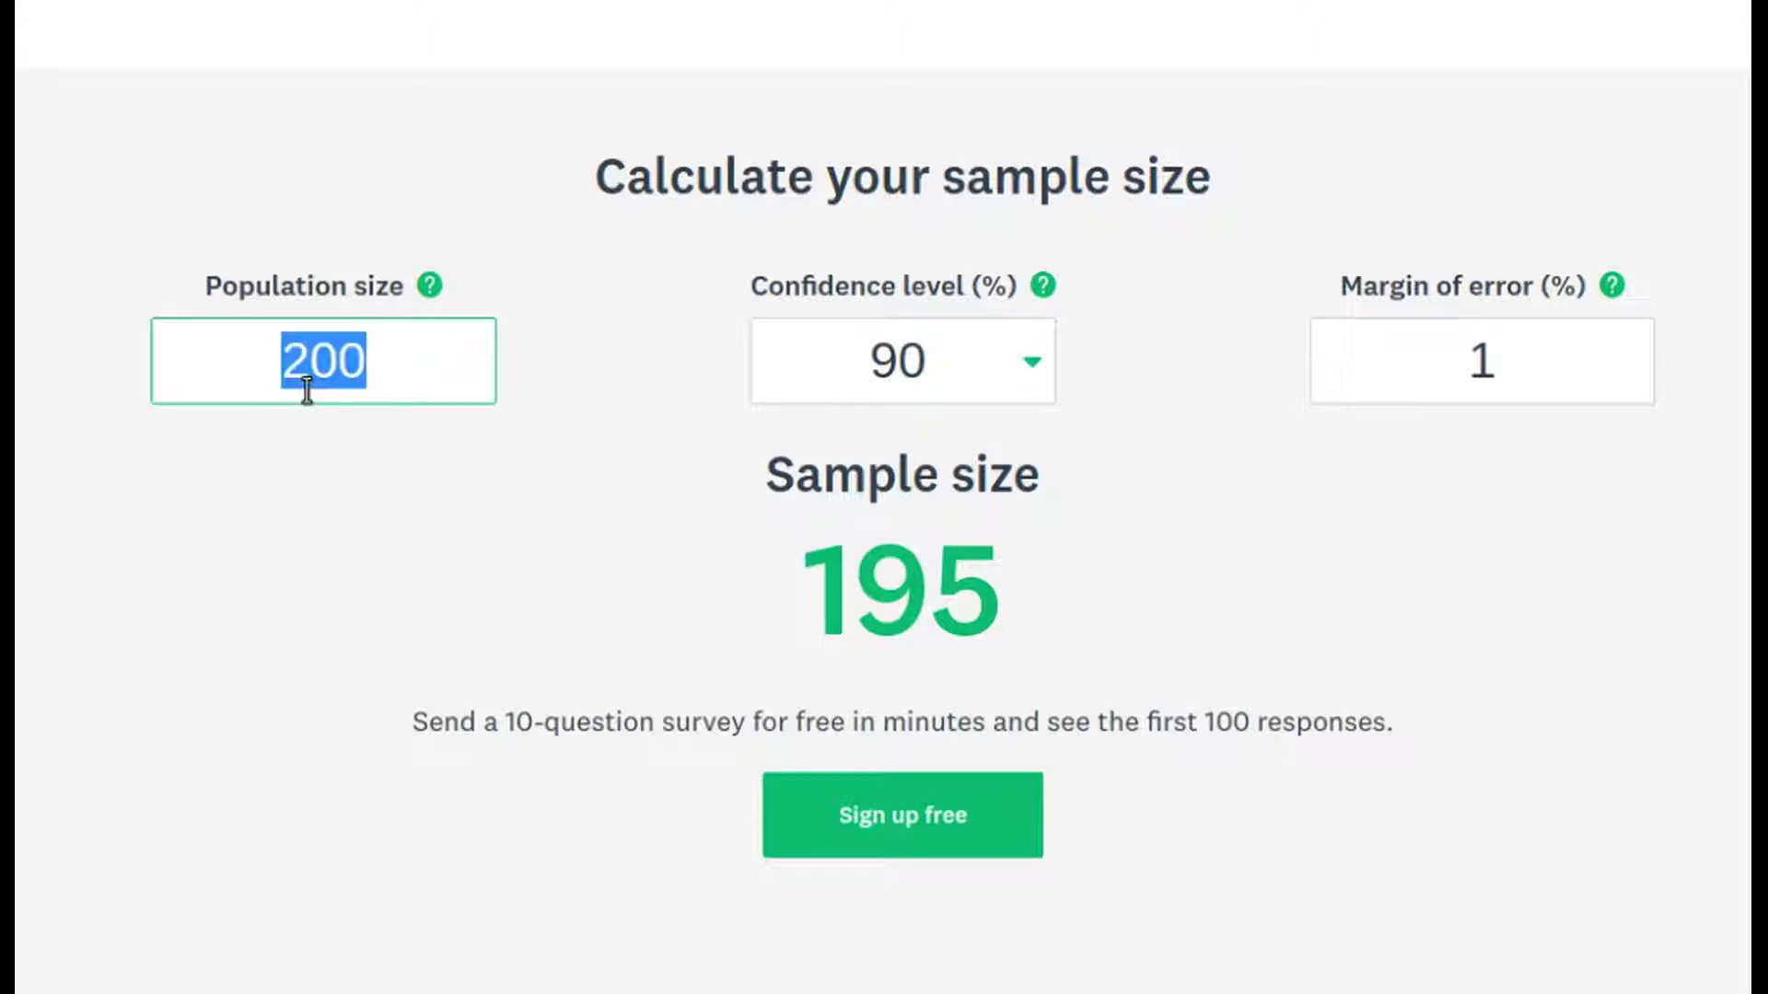
type("100")
left_click(854, 383)
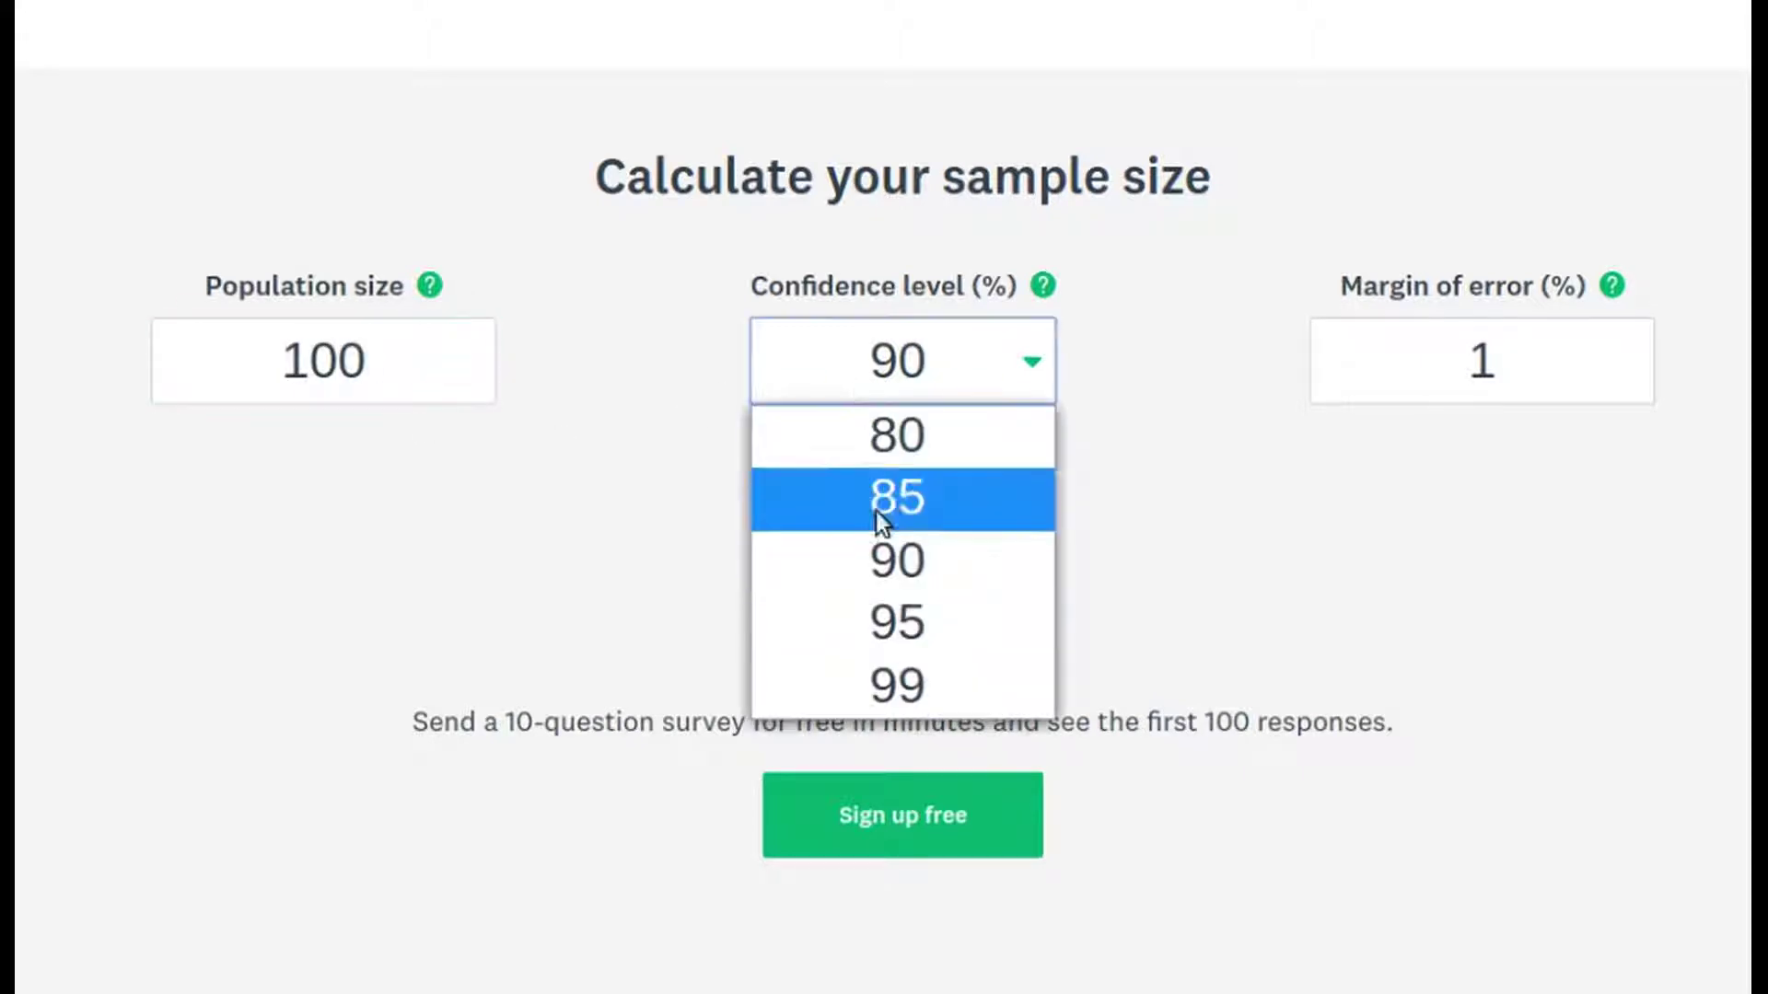
left_click(873, 685)
Set the margin of error to 2%.
double_click(1587, 362)
type("2")
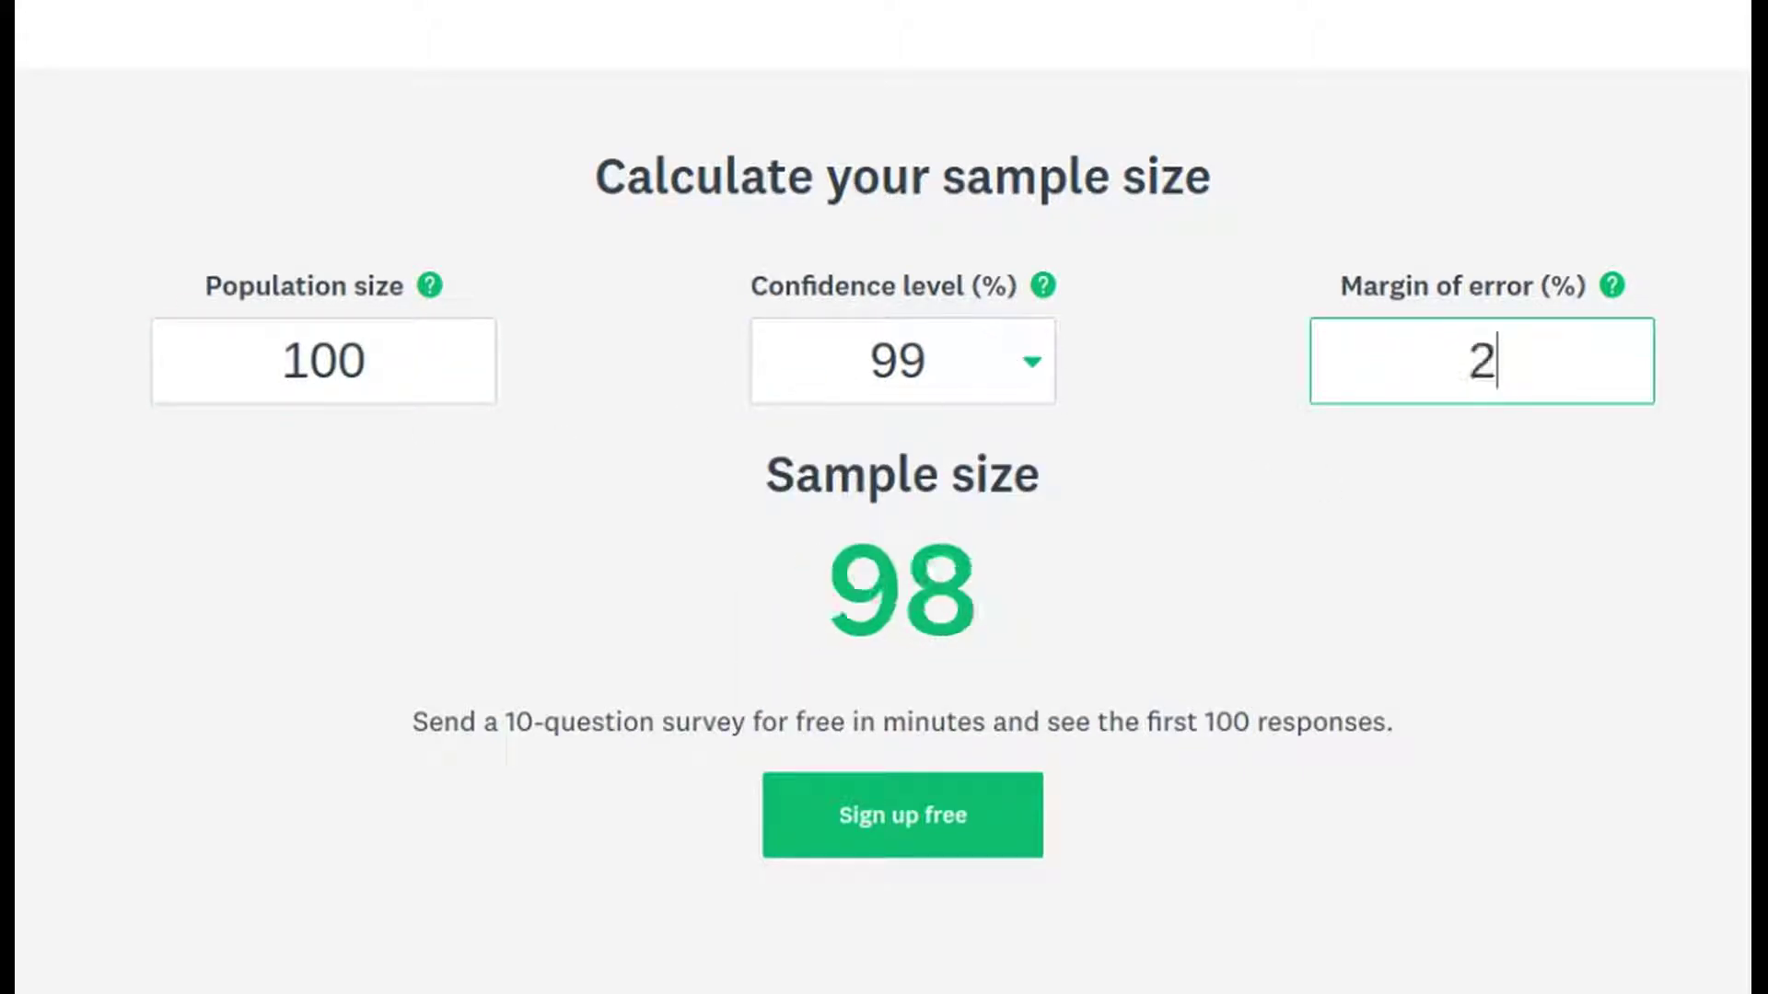
double_click(1498, 376)
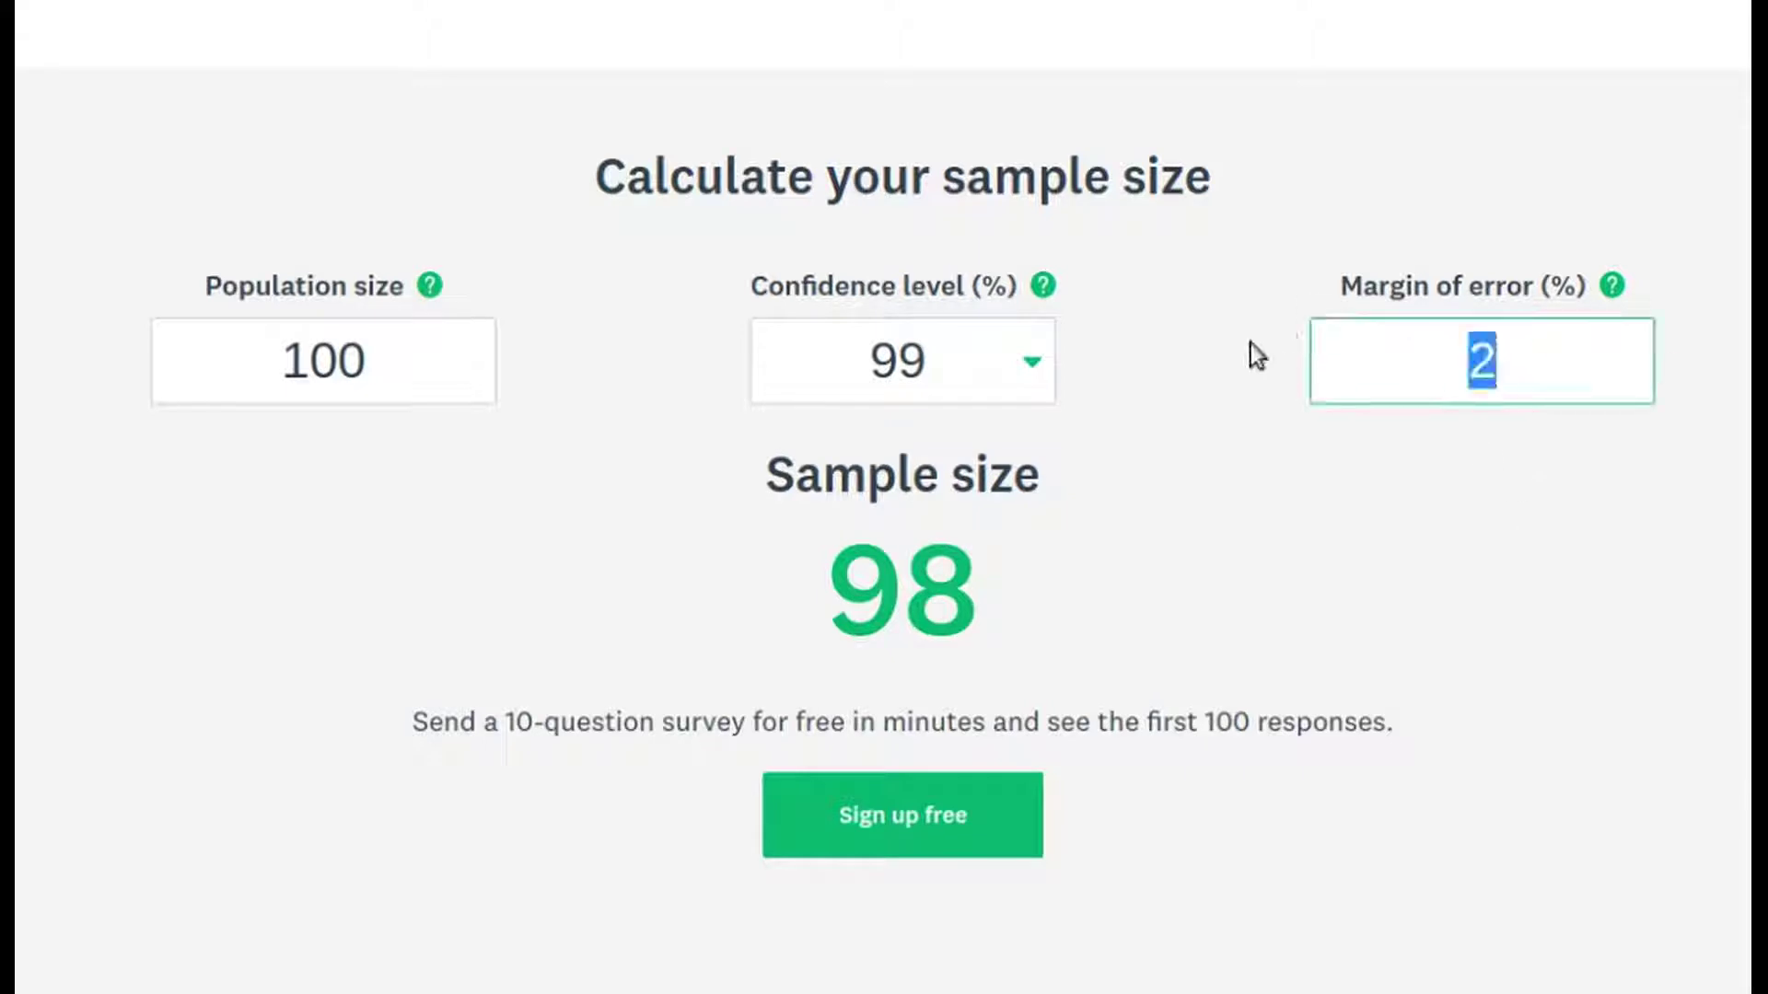
left_click(1660, 875)
Try population 200, return to 100, and set confidence to 95%, then 90%.
double_click(341, 373)
type("200")
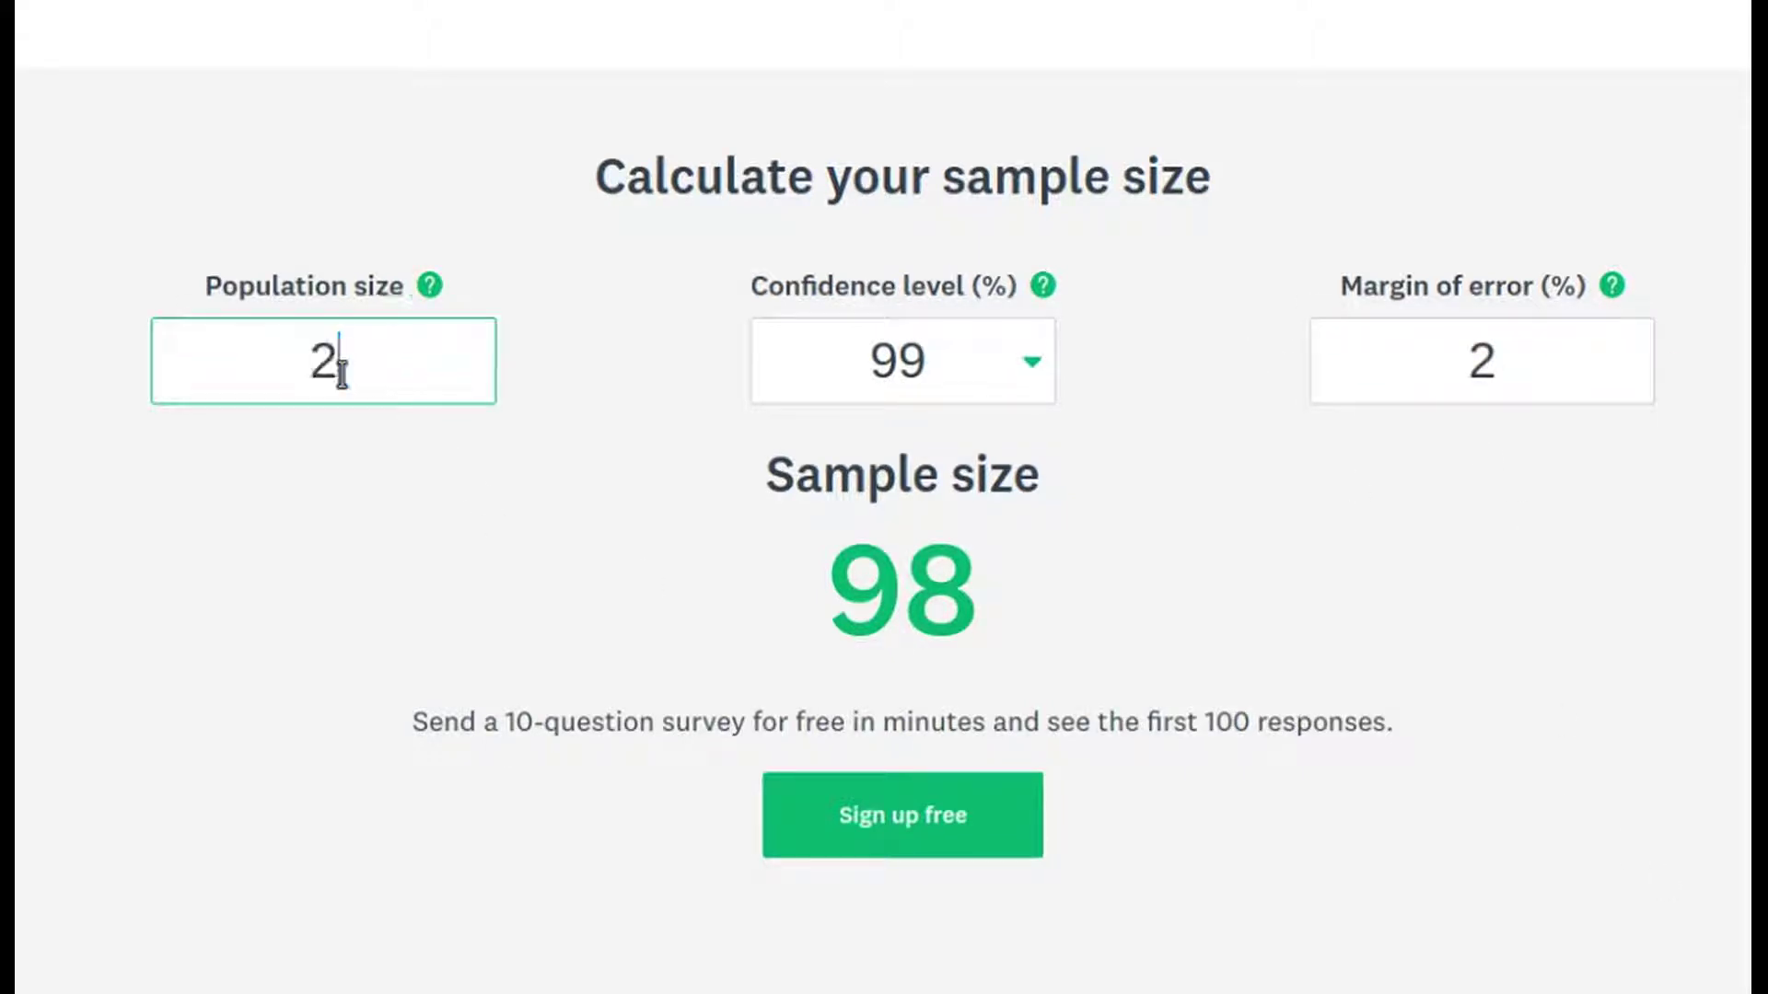
left_click(261, 611)
double_click(398, 351)
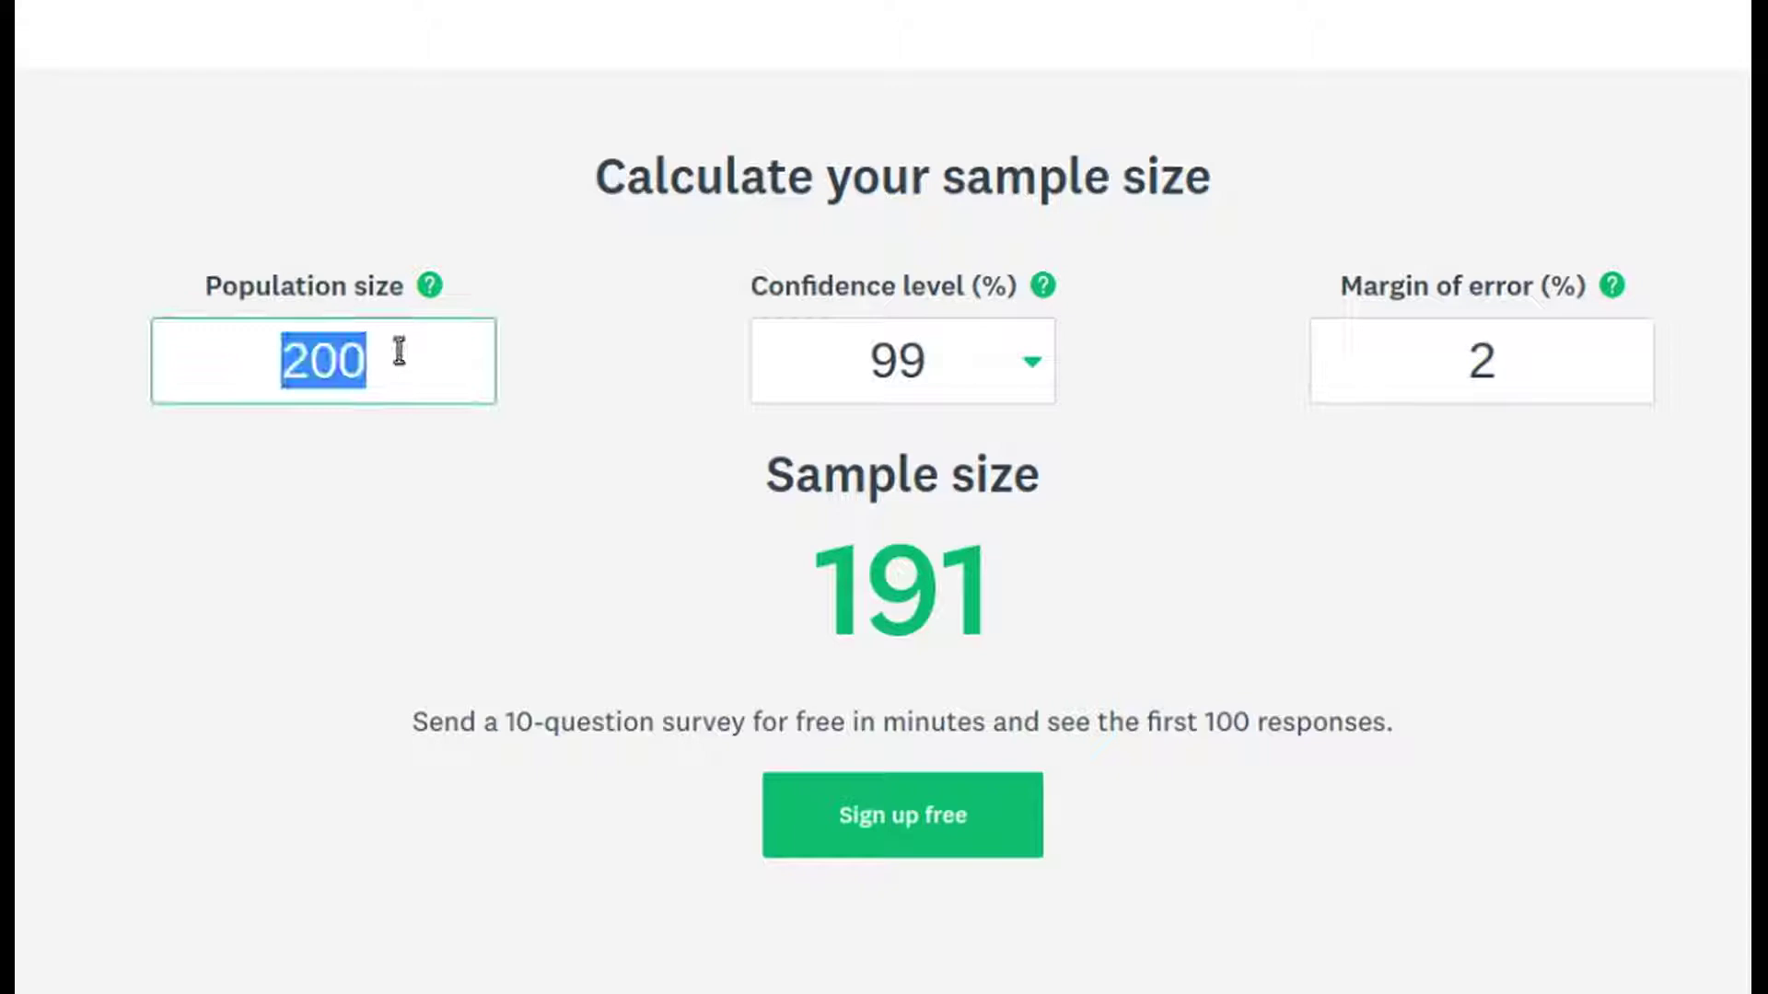
type("100")
left_click(948, 382)
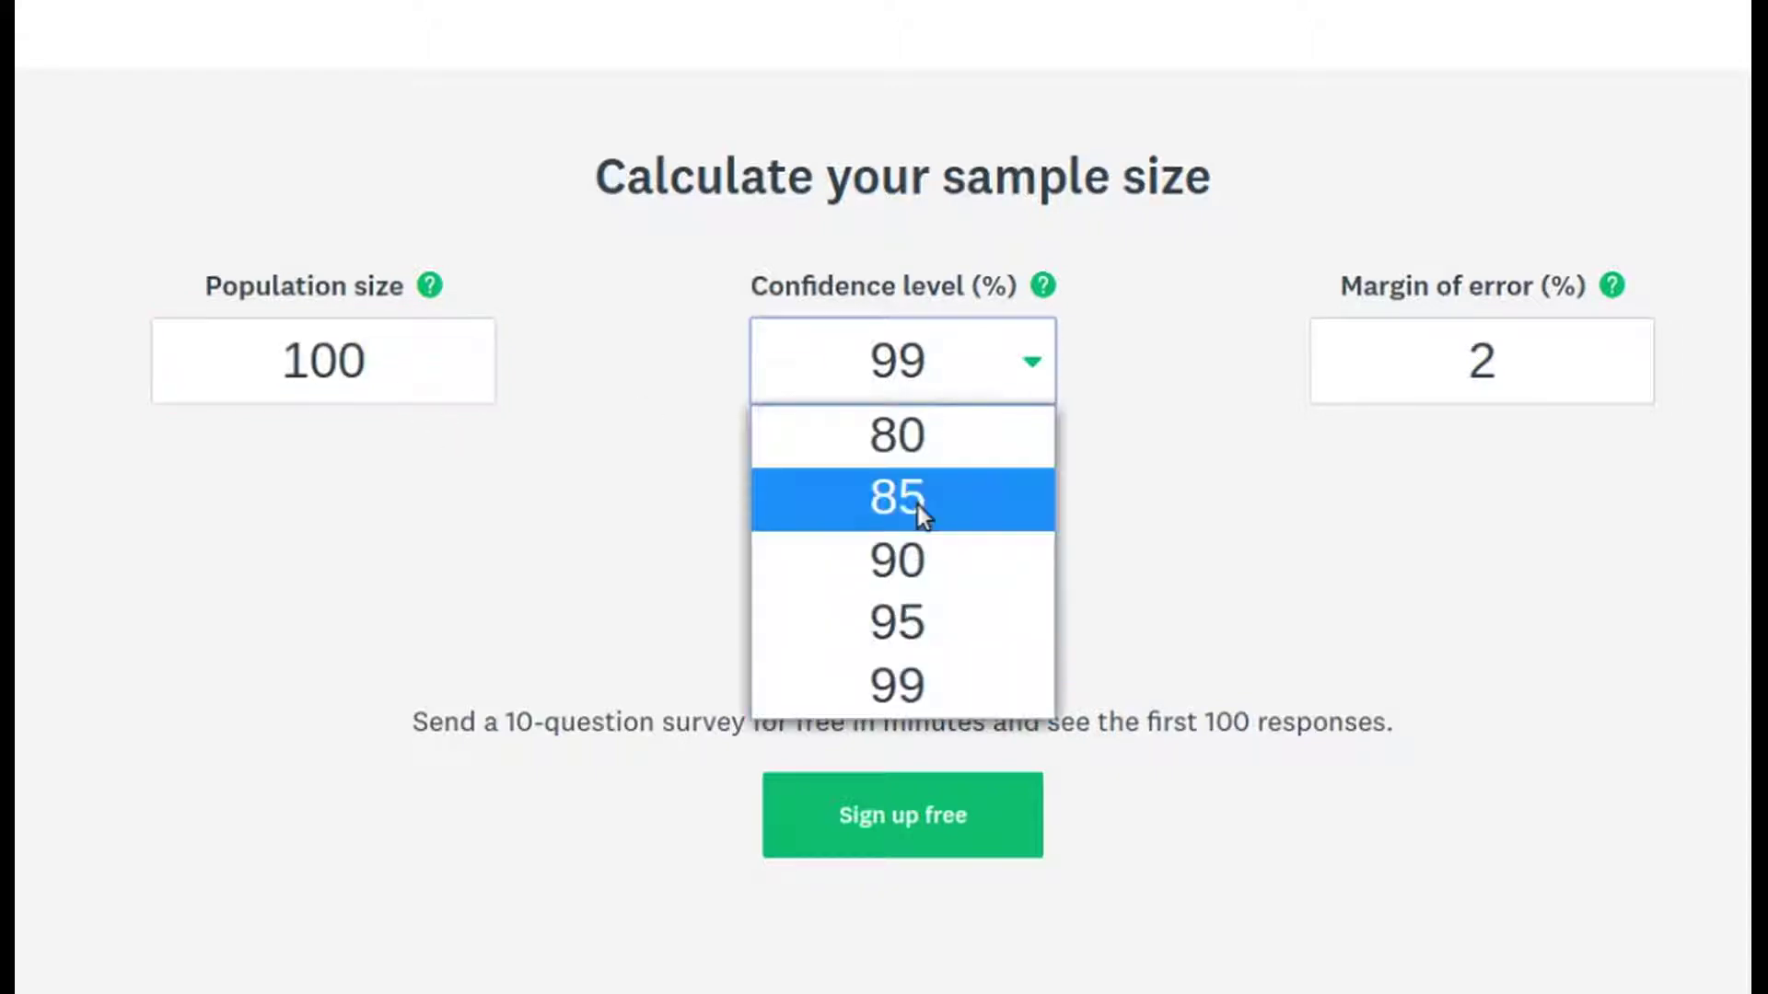
left_click(911, 618)
left_click(1039, 387)
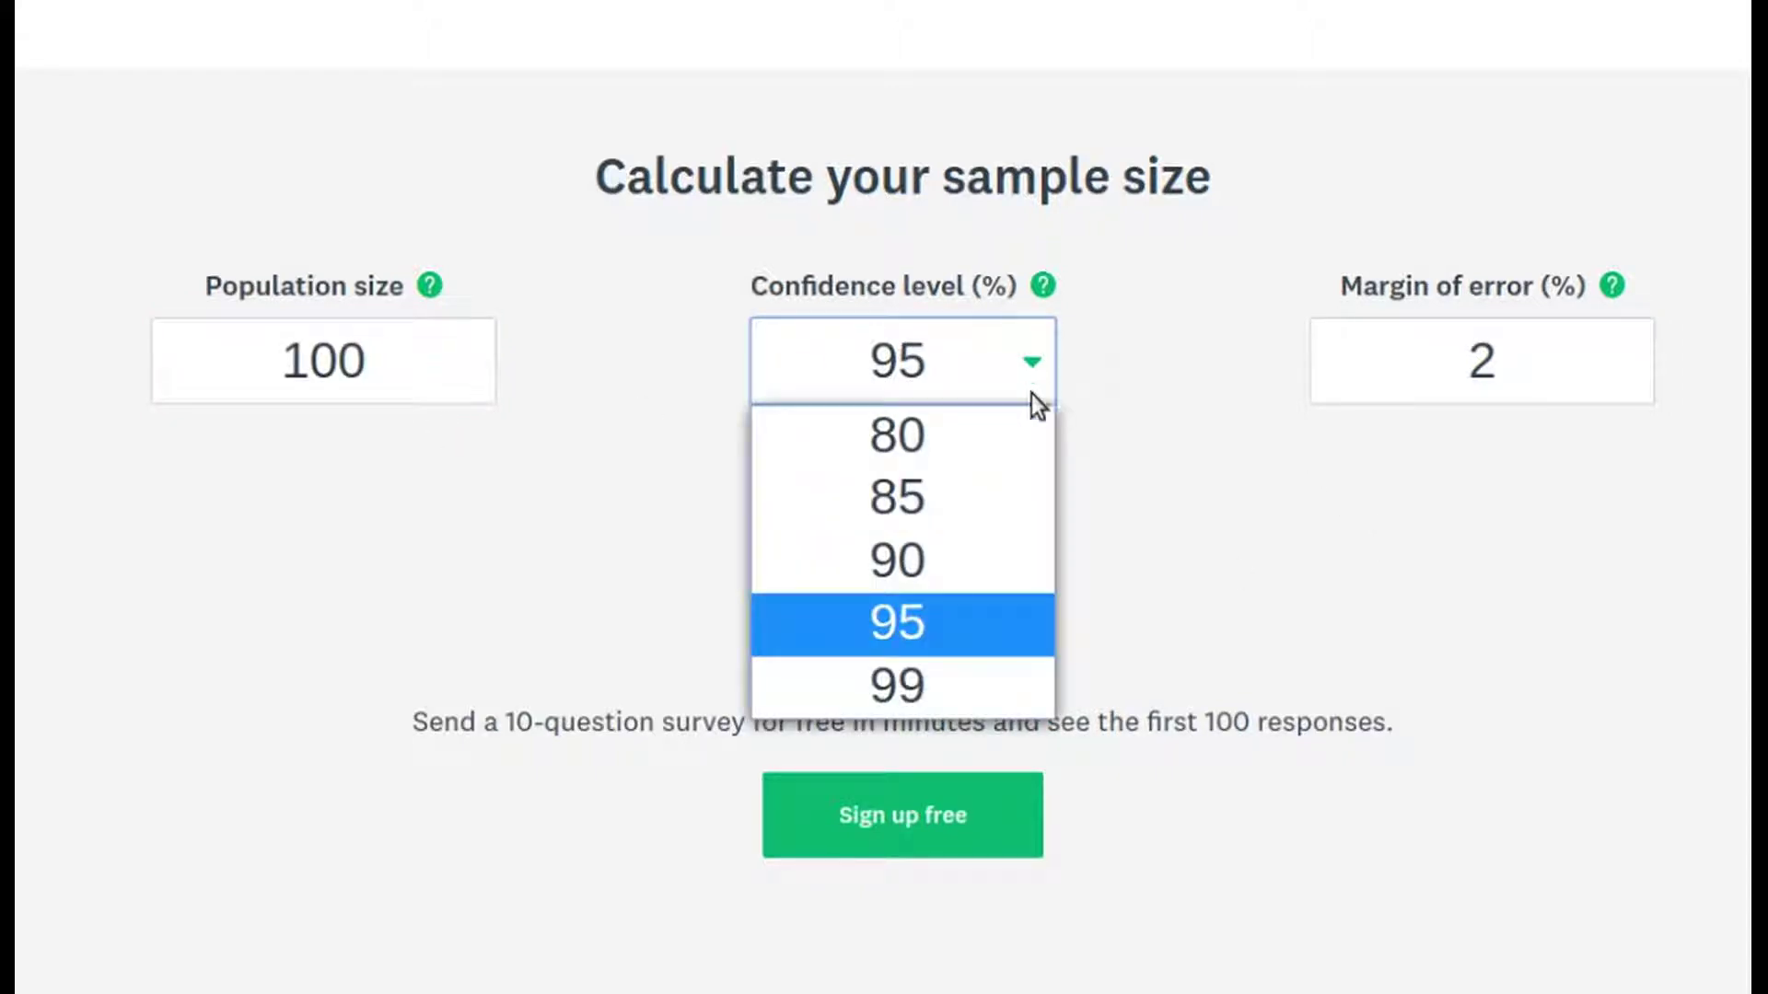
left_click(978, 538)
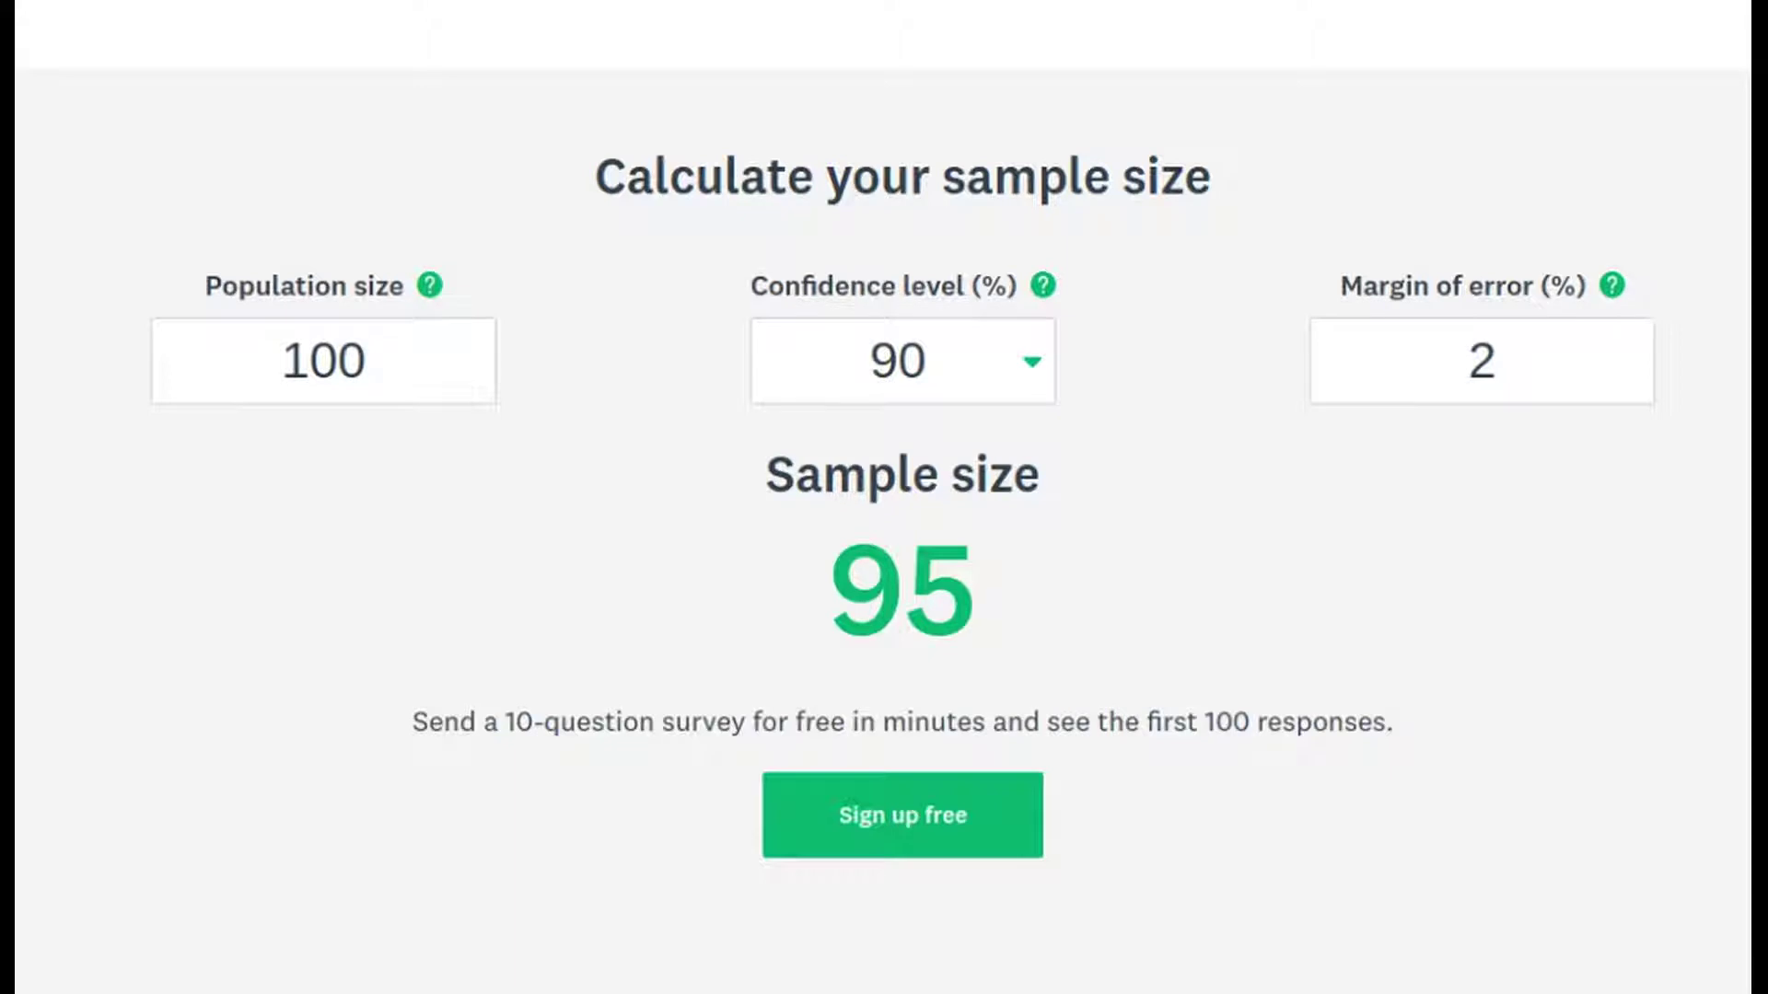
Set the margin of error to 5% with 95% confidence.
left_click(1590, 359)
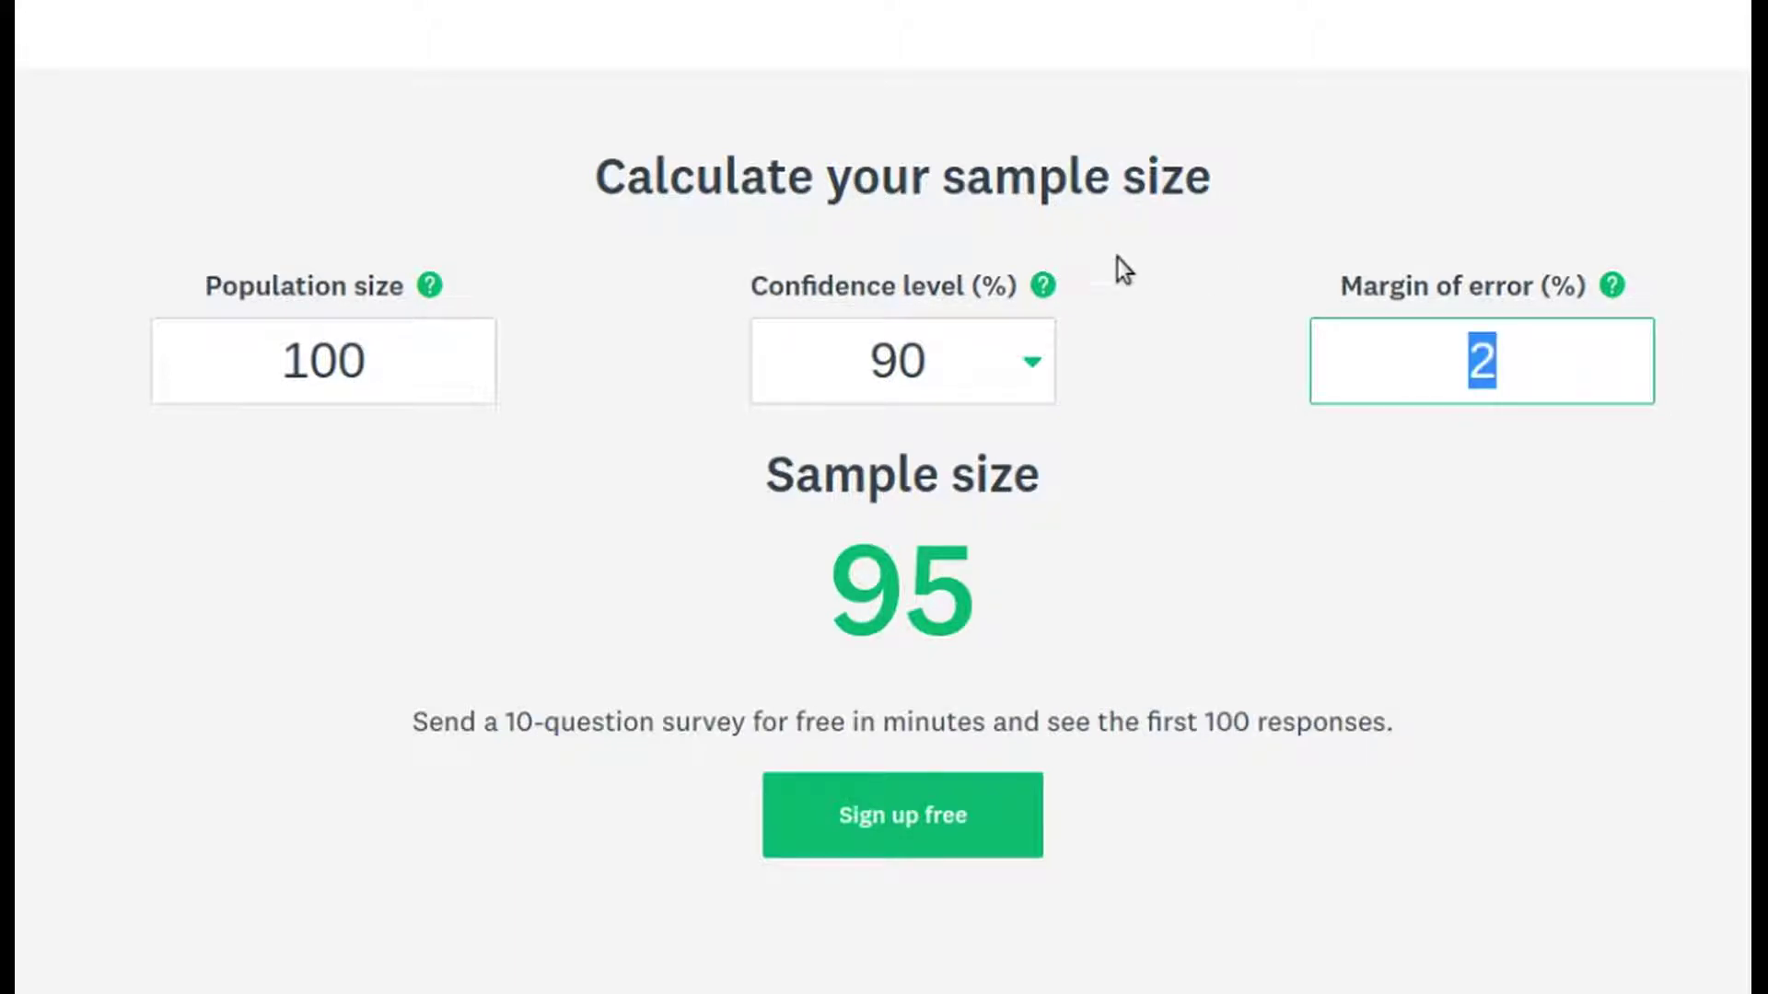
type("5")
left_click(1710, 823)
left_click(853, 376)
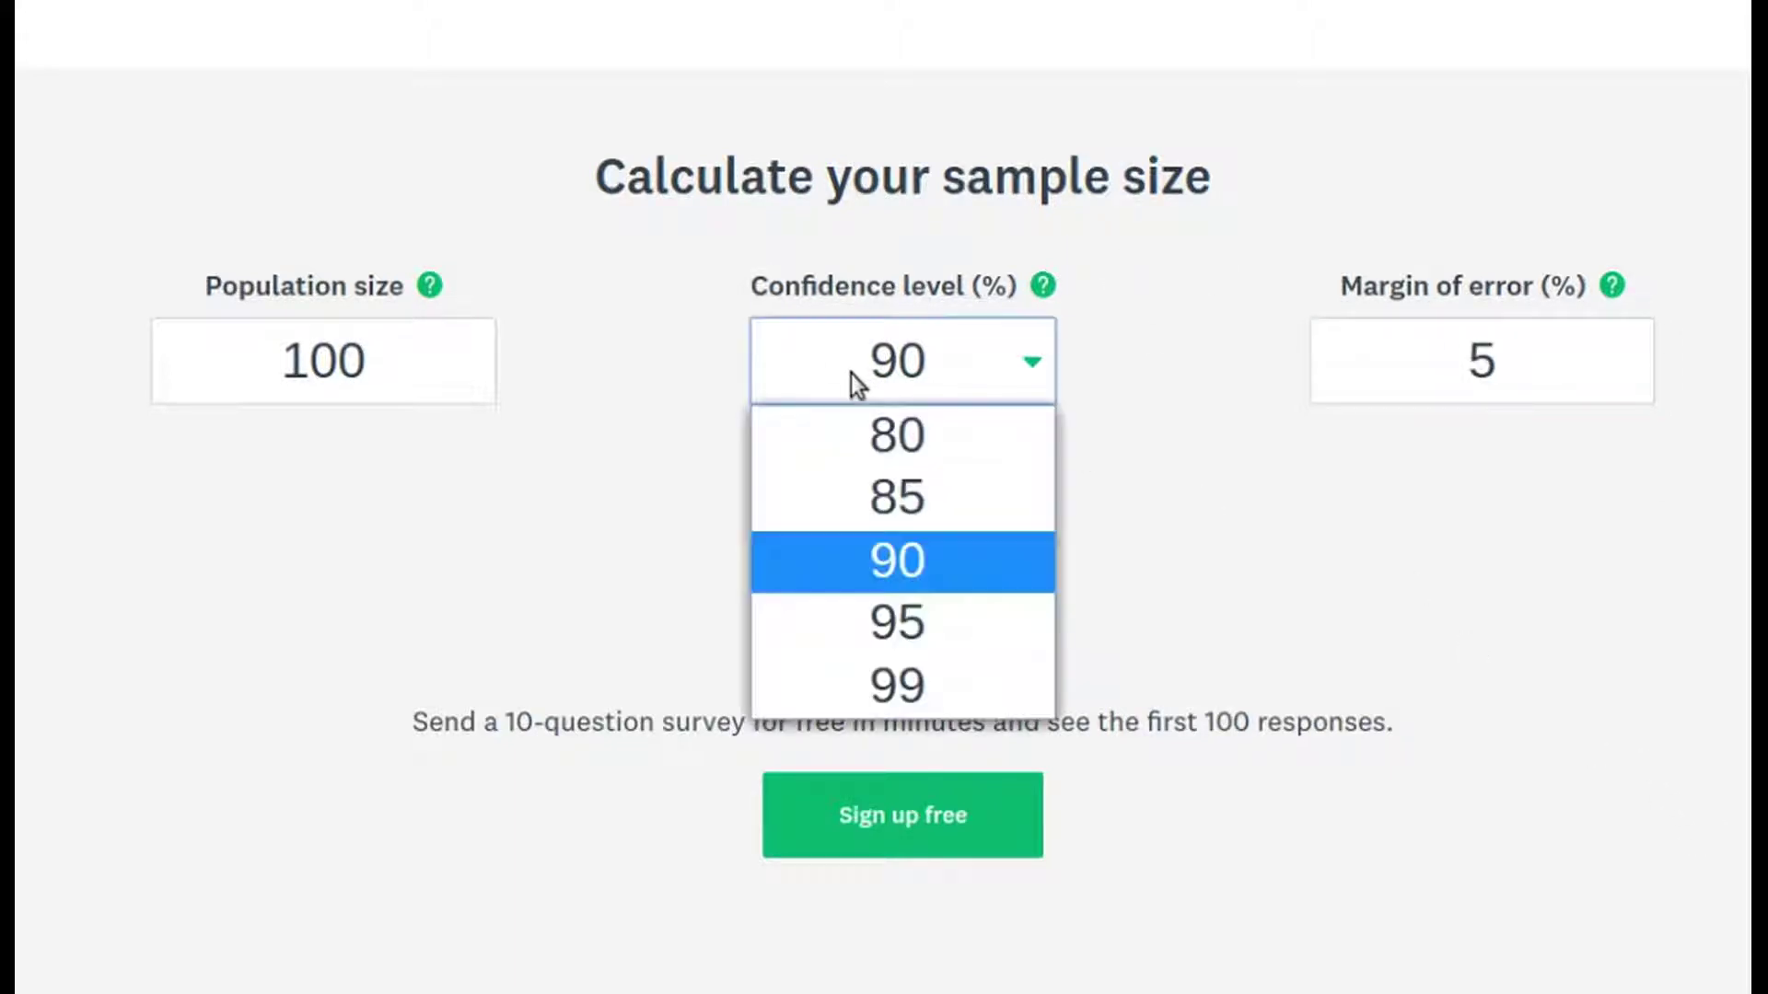
left_click(928, 606)
Raise the population to 200 and cycle confidence through 99%, 95% and 90%.
left_click(304, 361)
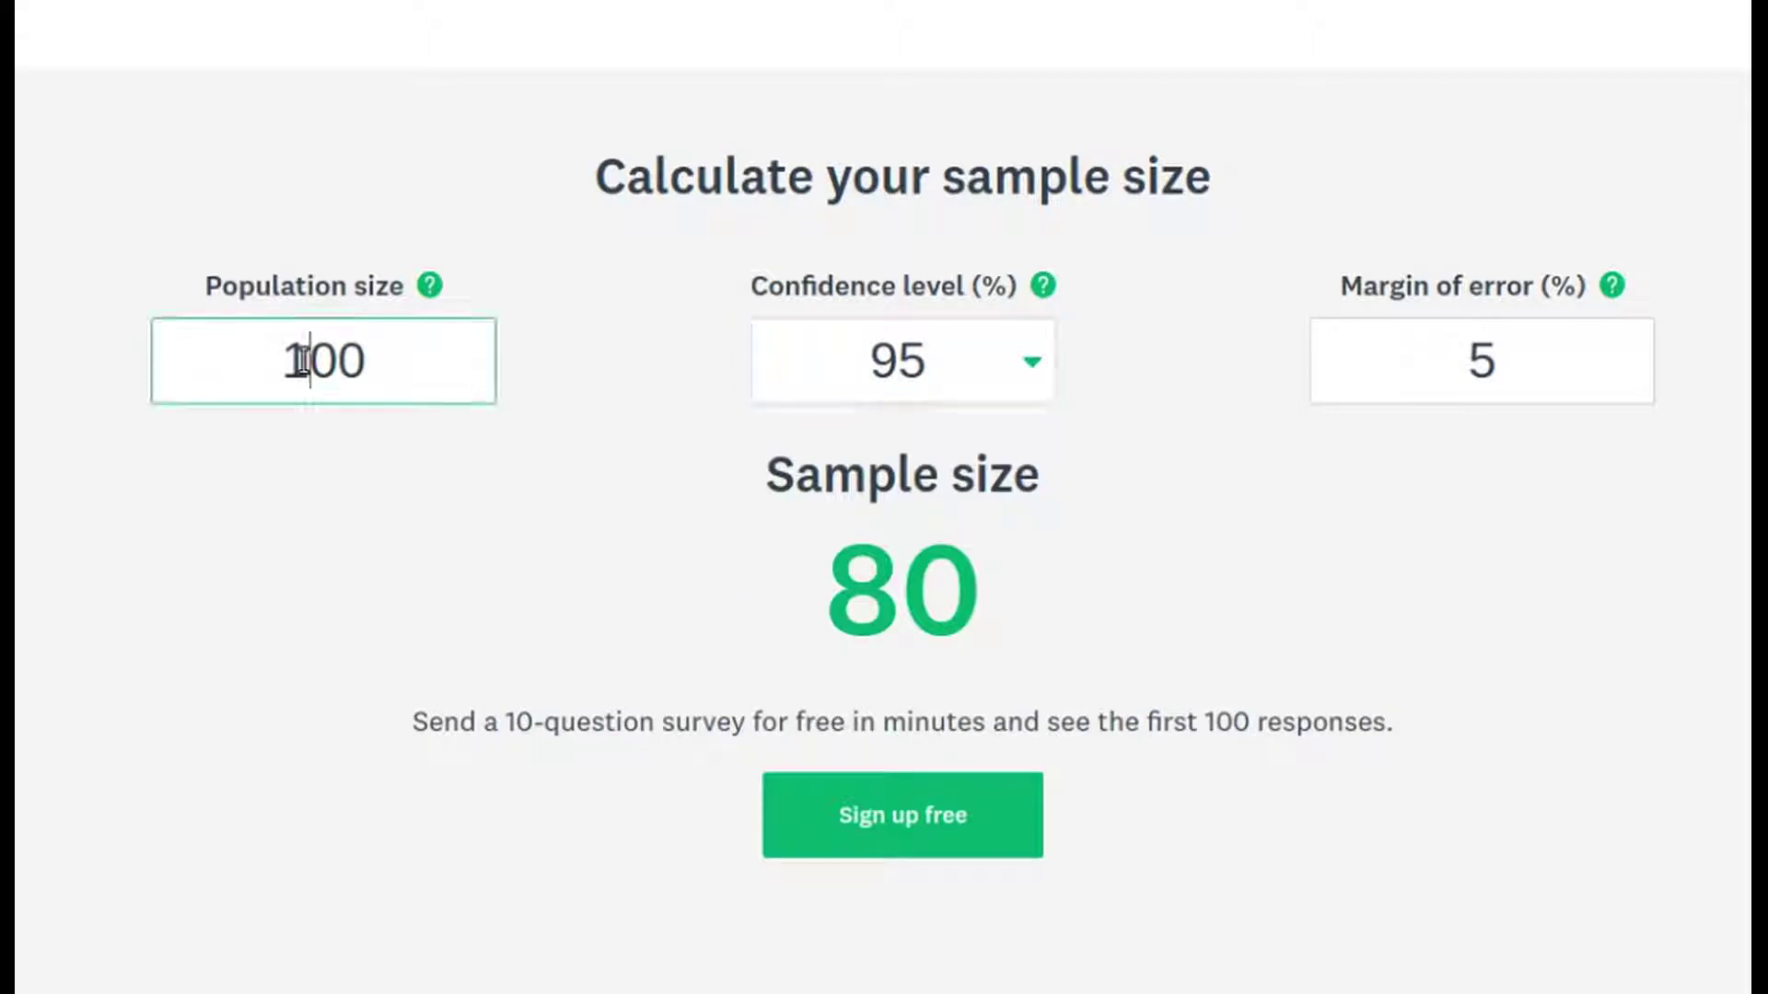
double_click(302, 361)
type("200")
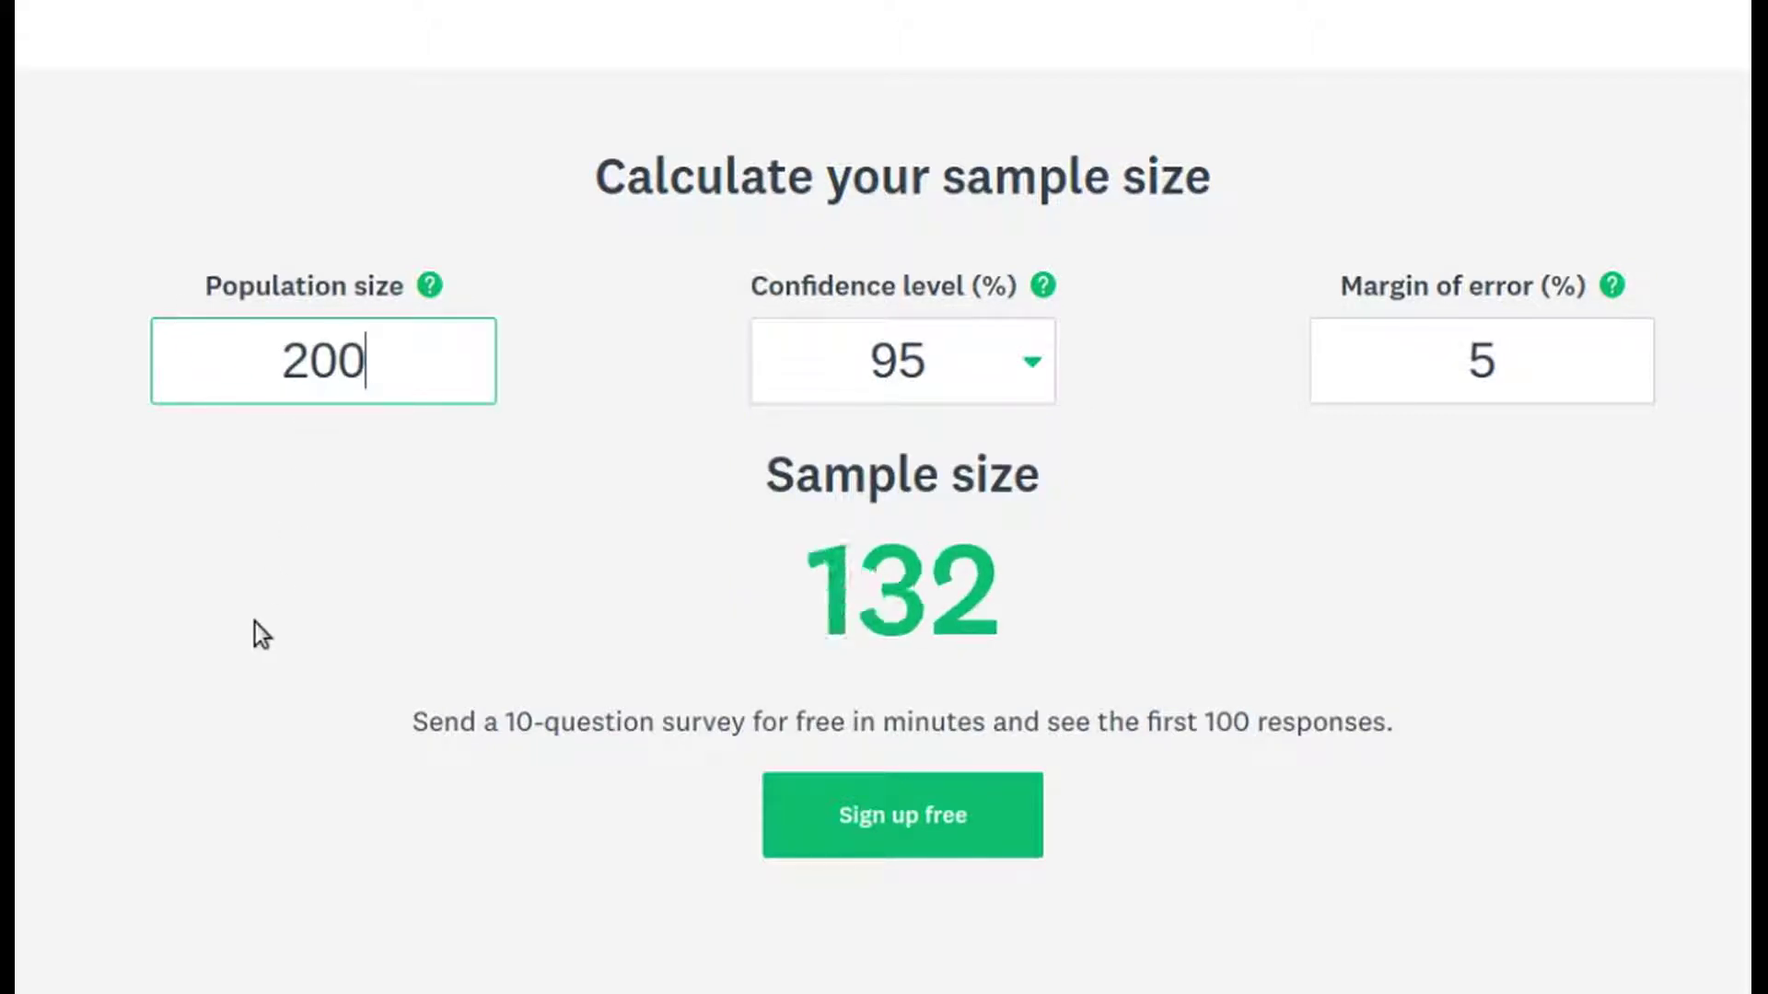
left_click(256, 623)
left_click(860, 378)
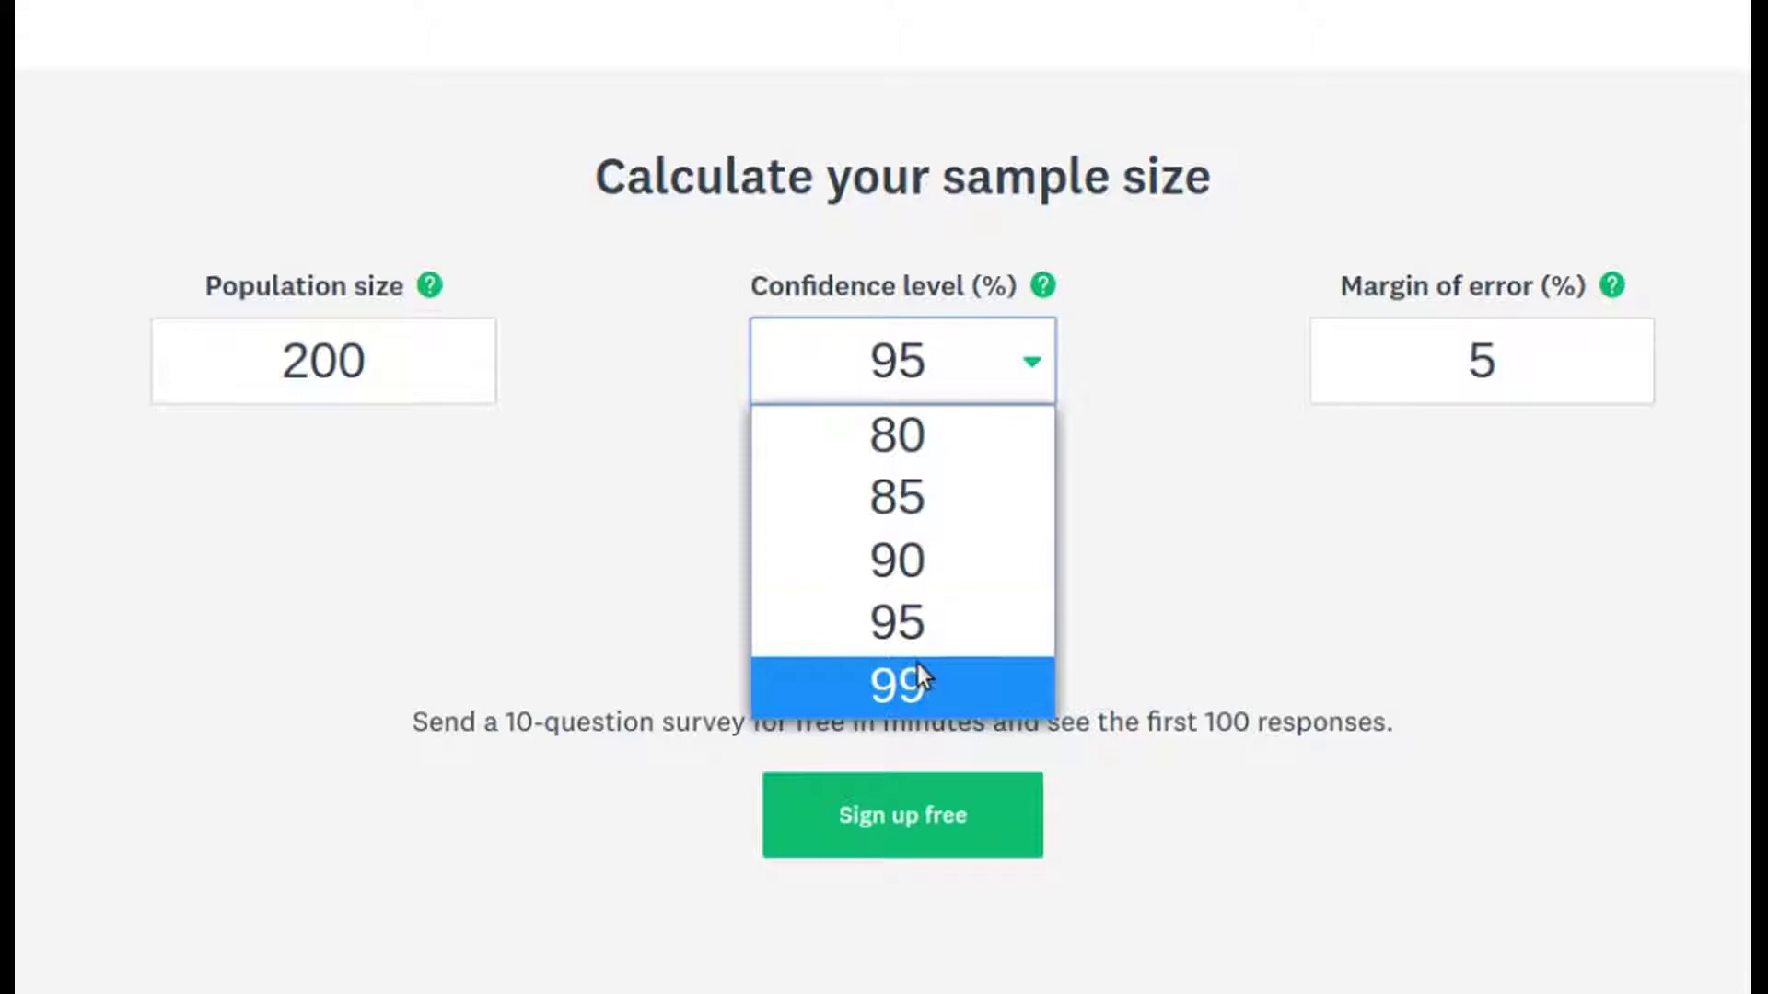
left_click(884, 682)
left_click(849, 368)
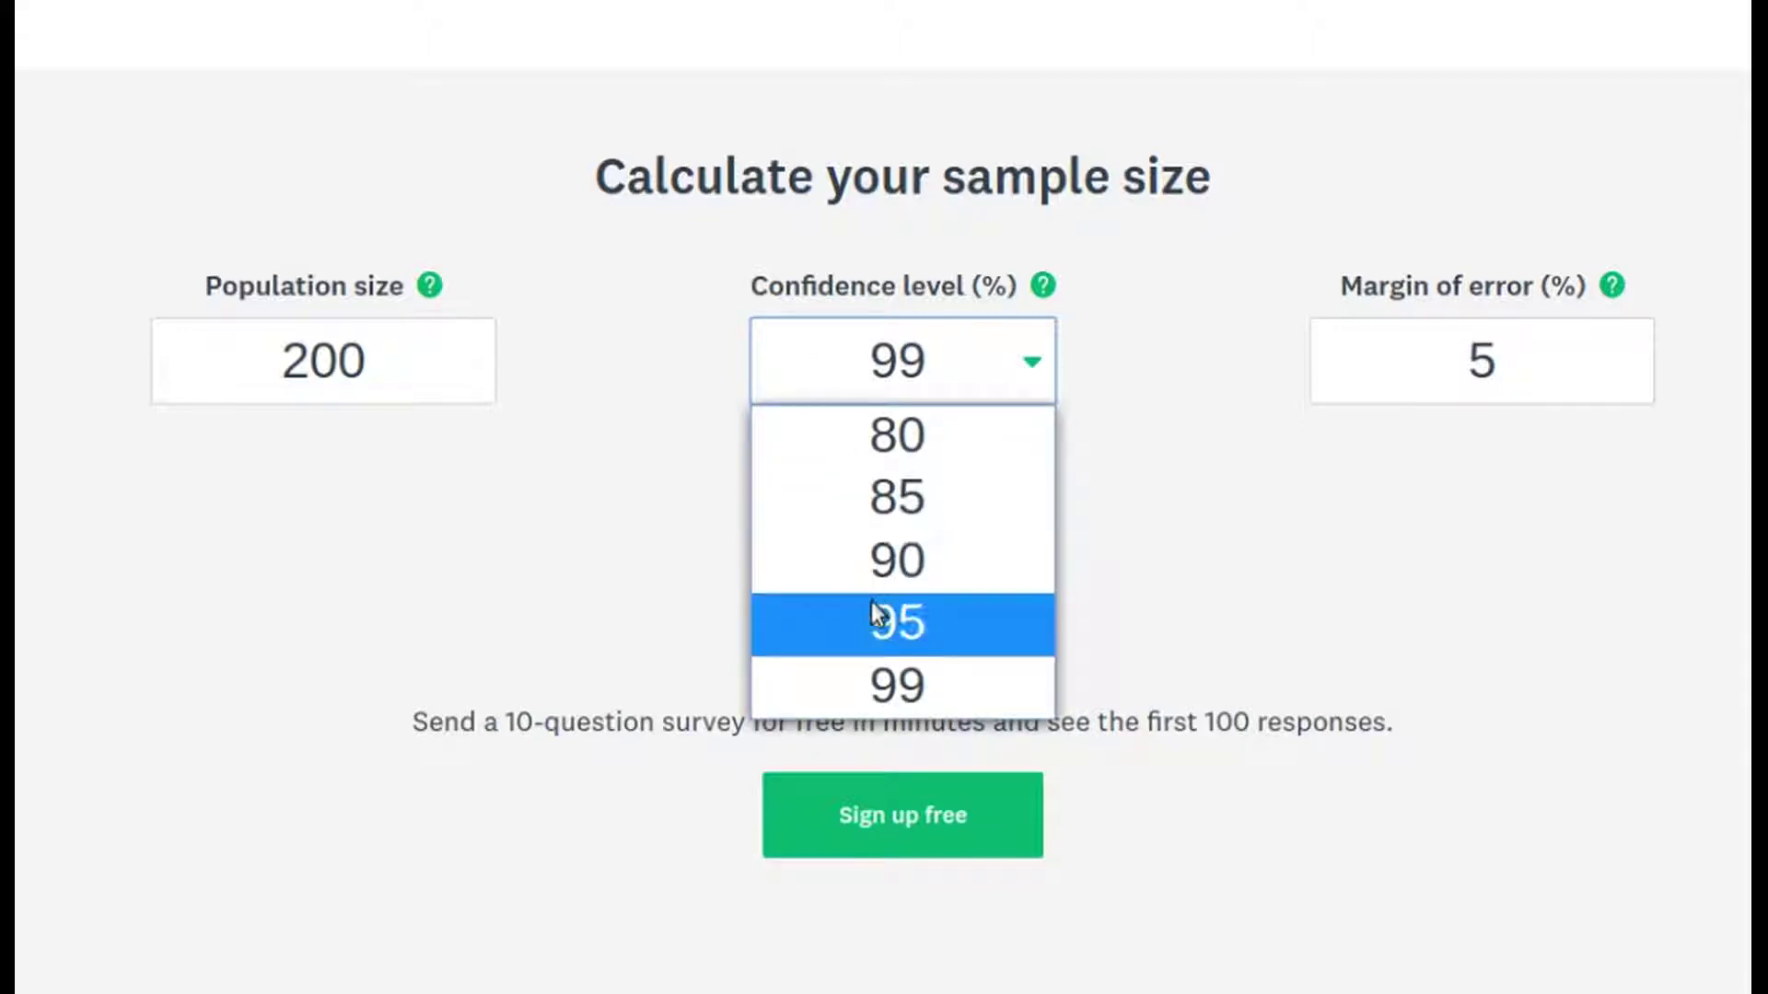
left_click(873, 617)
left_click(813, 381)
left_click(773, 562)
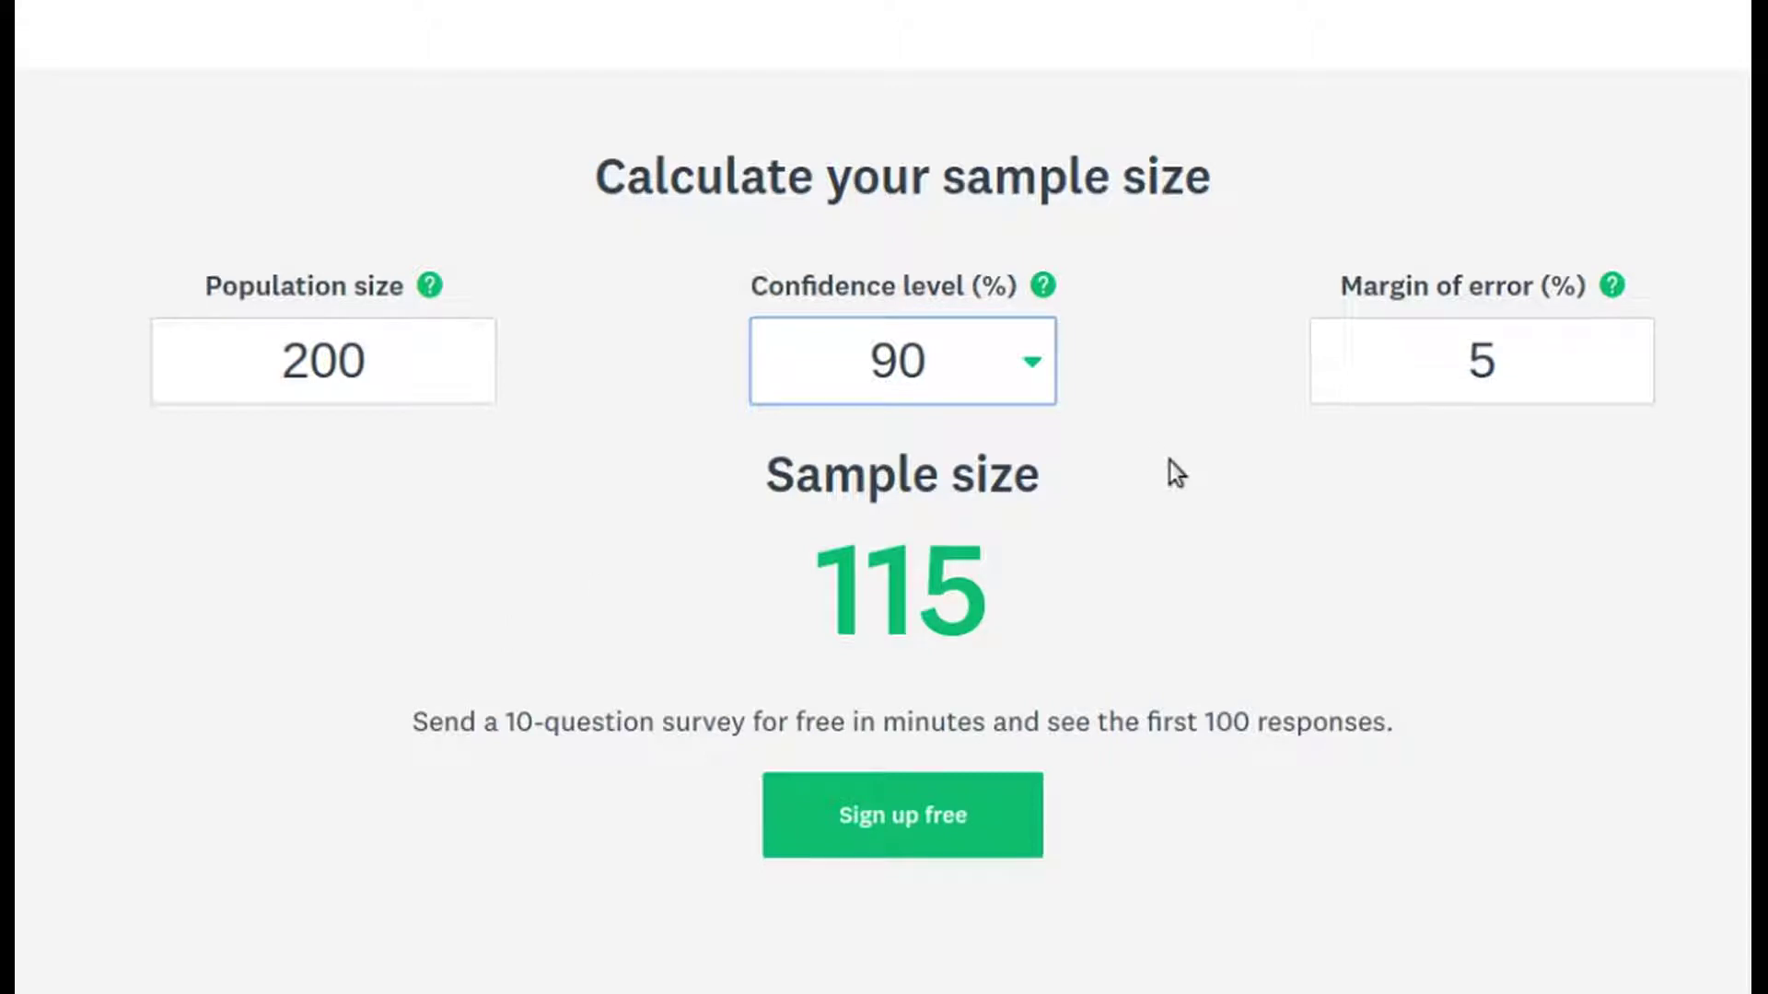
Widen the margin of error to 10%, then choose 95% and 99% confidence.
double_click(1483, 373)
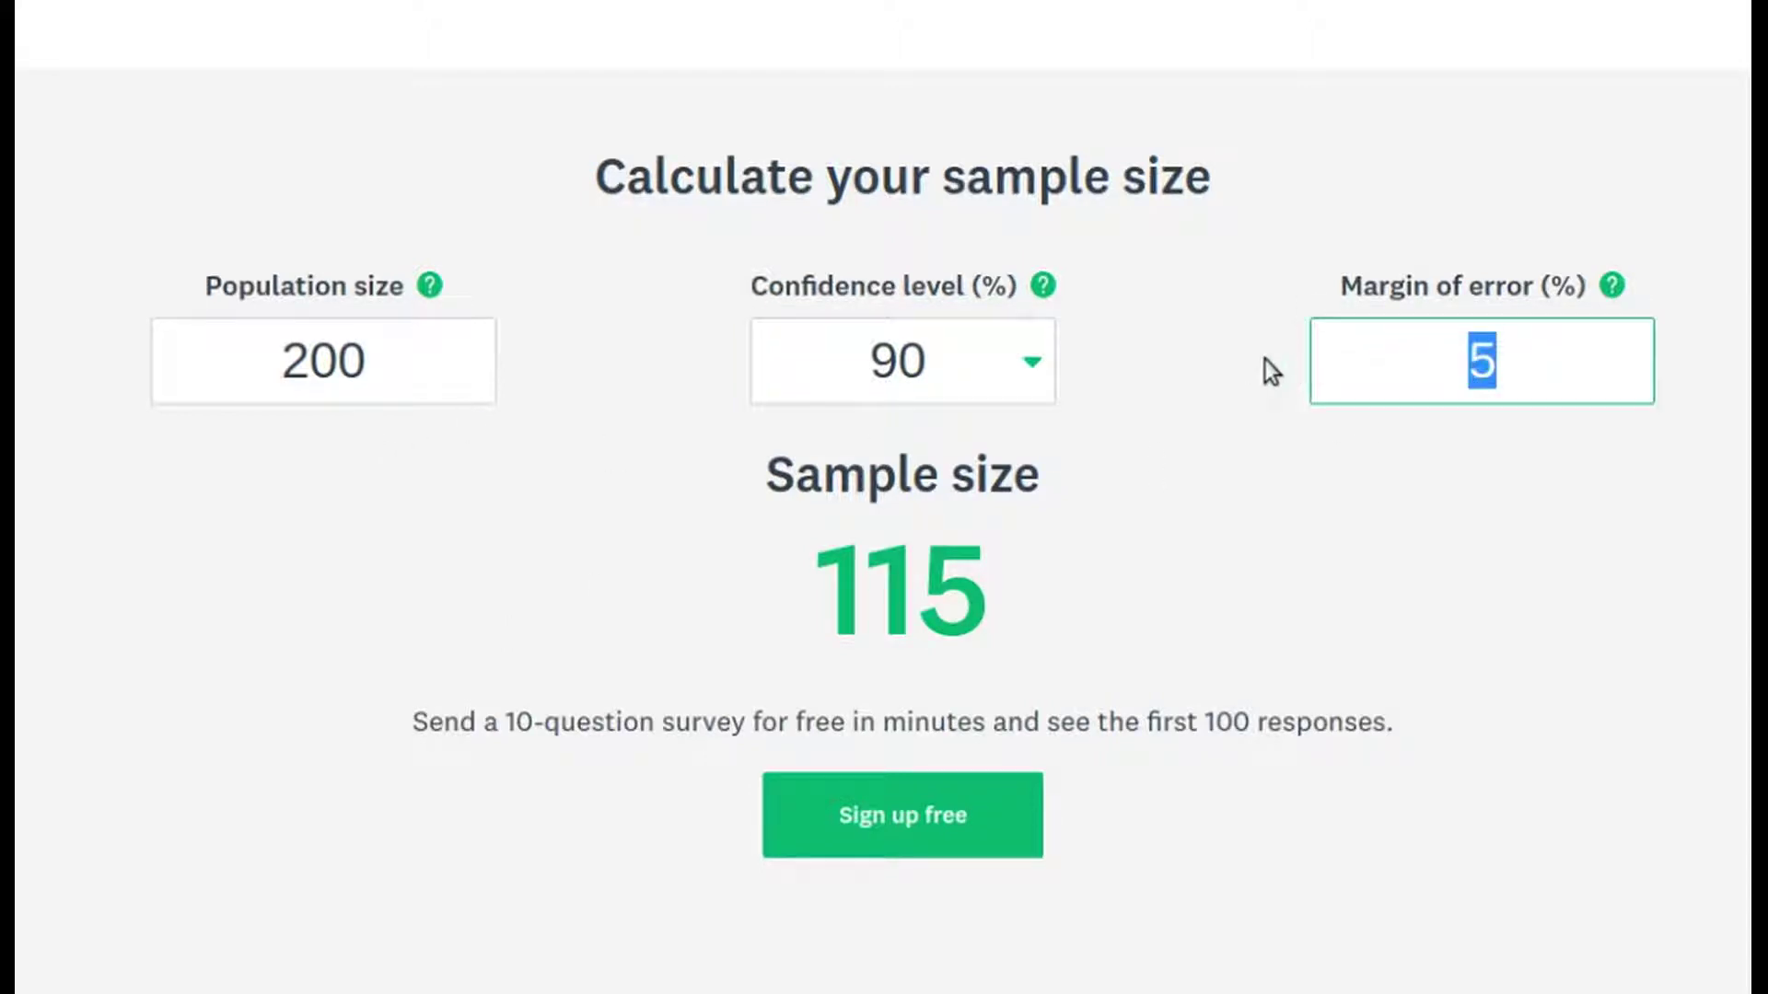
type("10")
left_click(1151, 368)
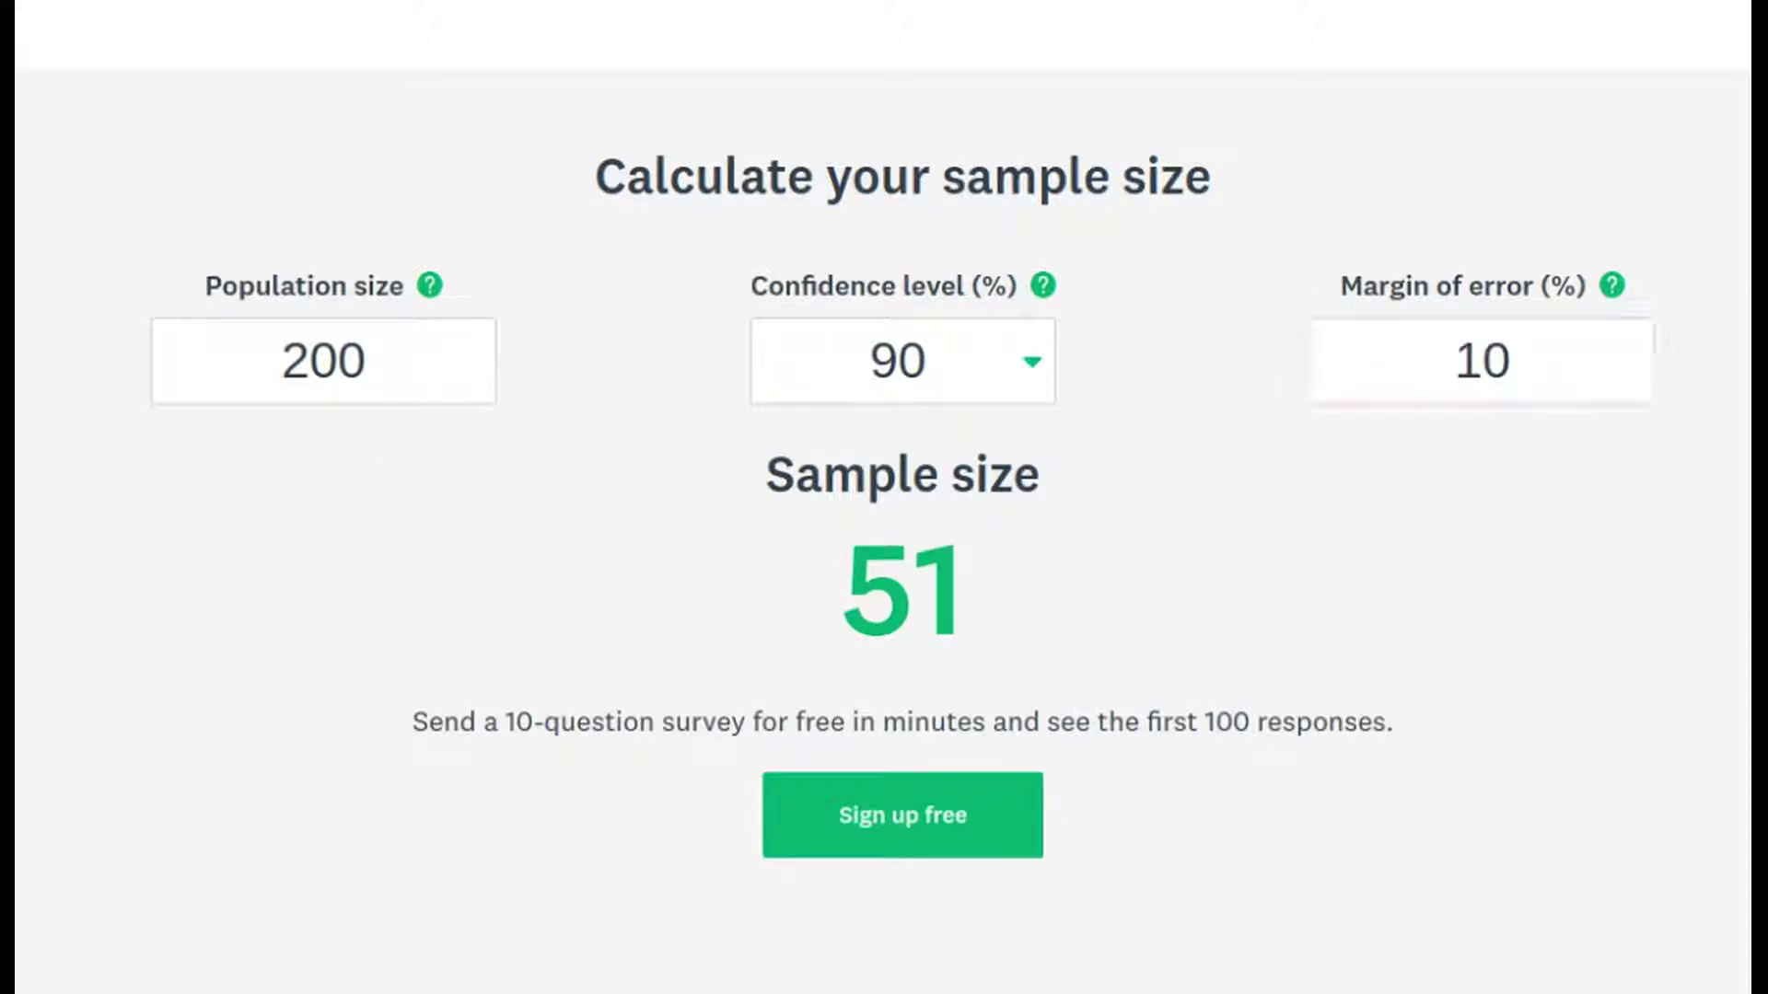
left_click(895, 385)
left_click(911, 621)
left_click(969, 357)
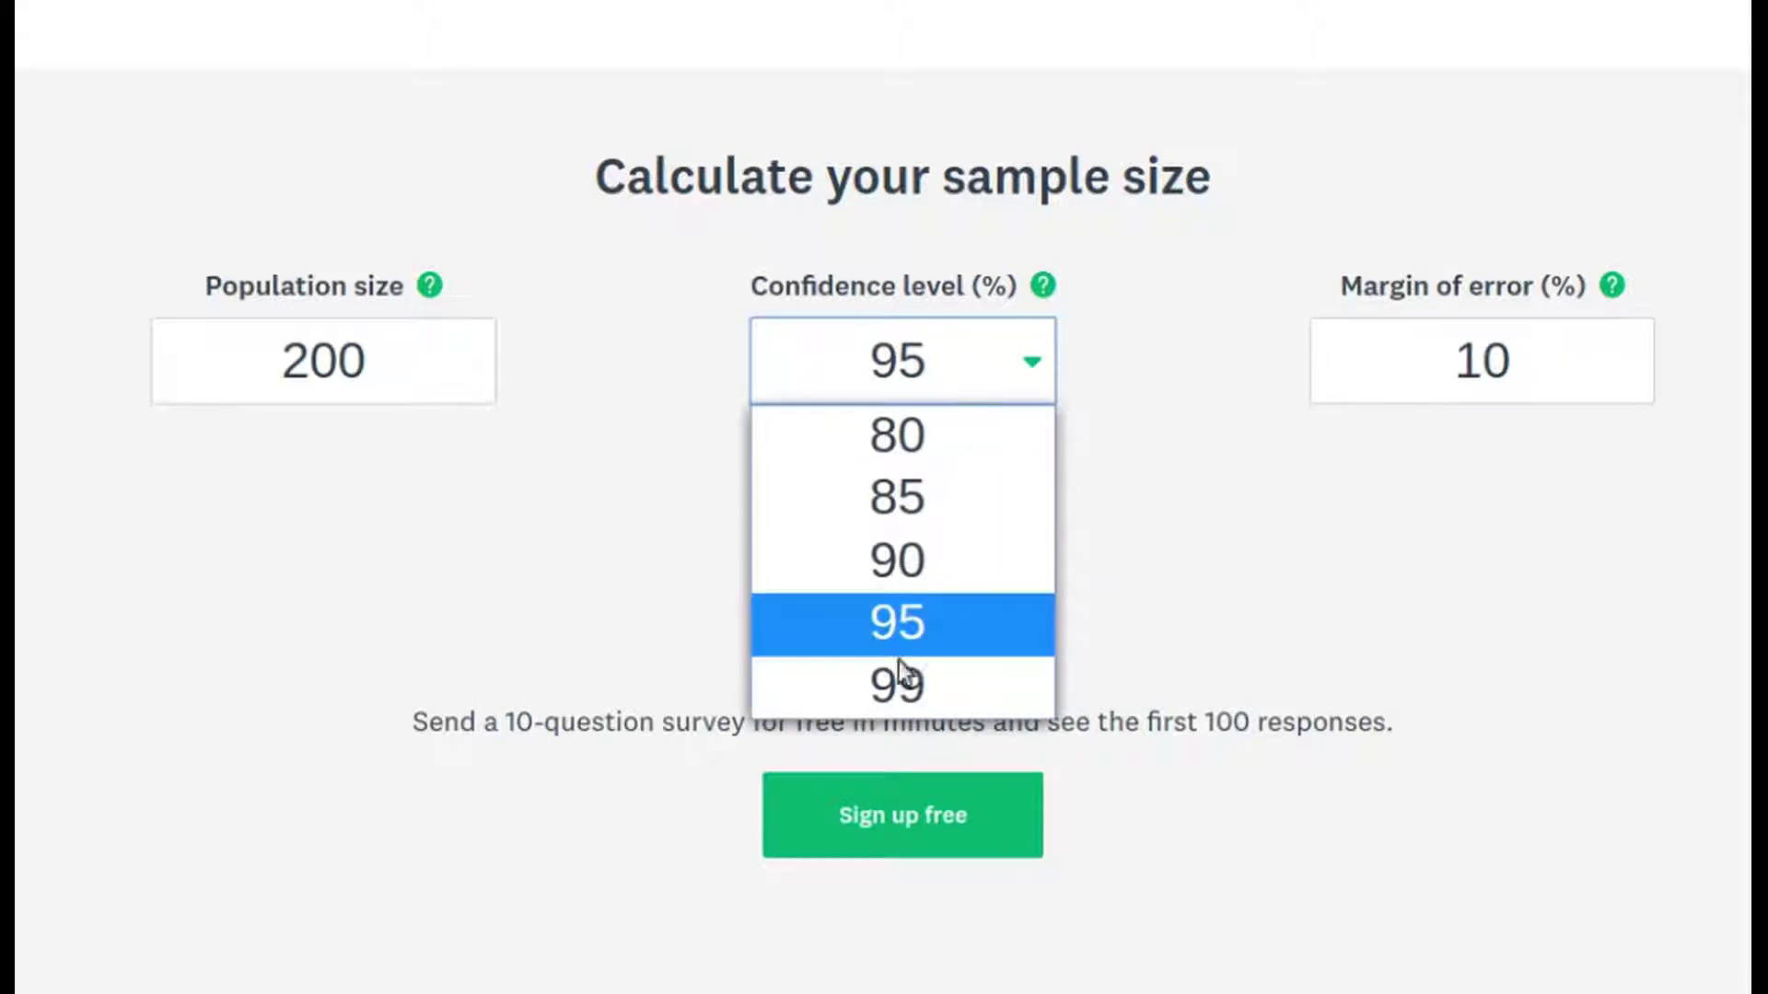
left_click(902, 680)
Set the population to 500 and confidence to 95%, then 90%, for a sample of 60.
double_click(294, 392)
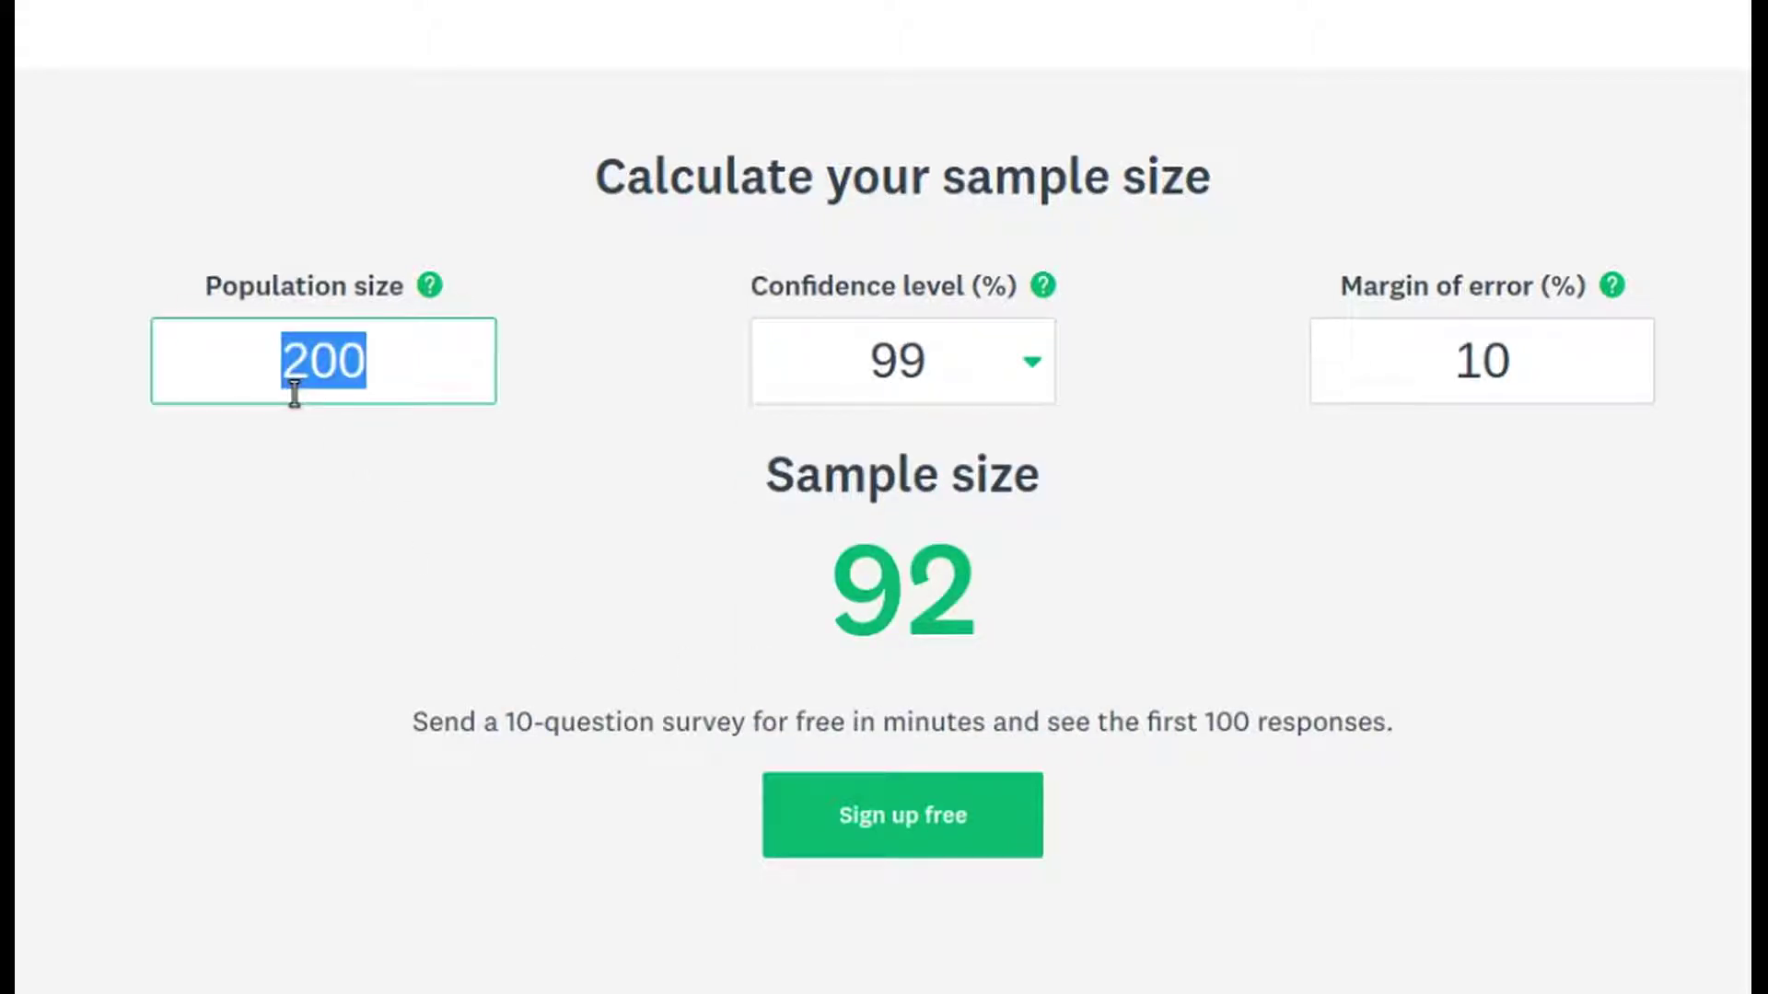
type("500")
left_click(367, 655)
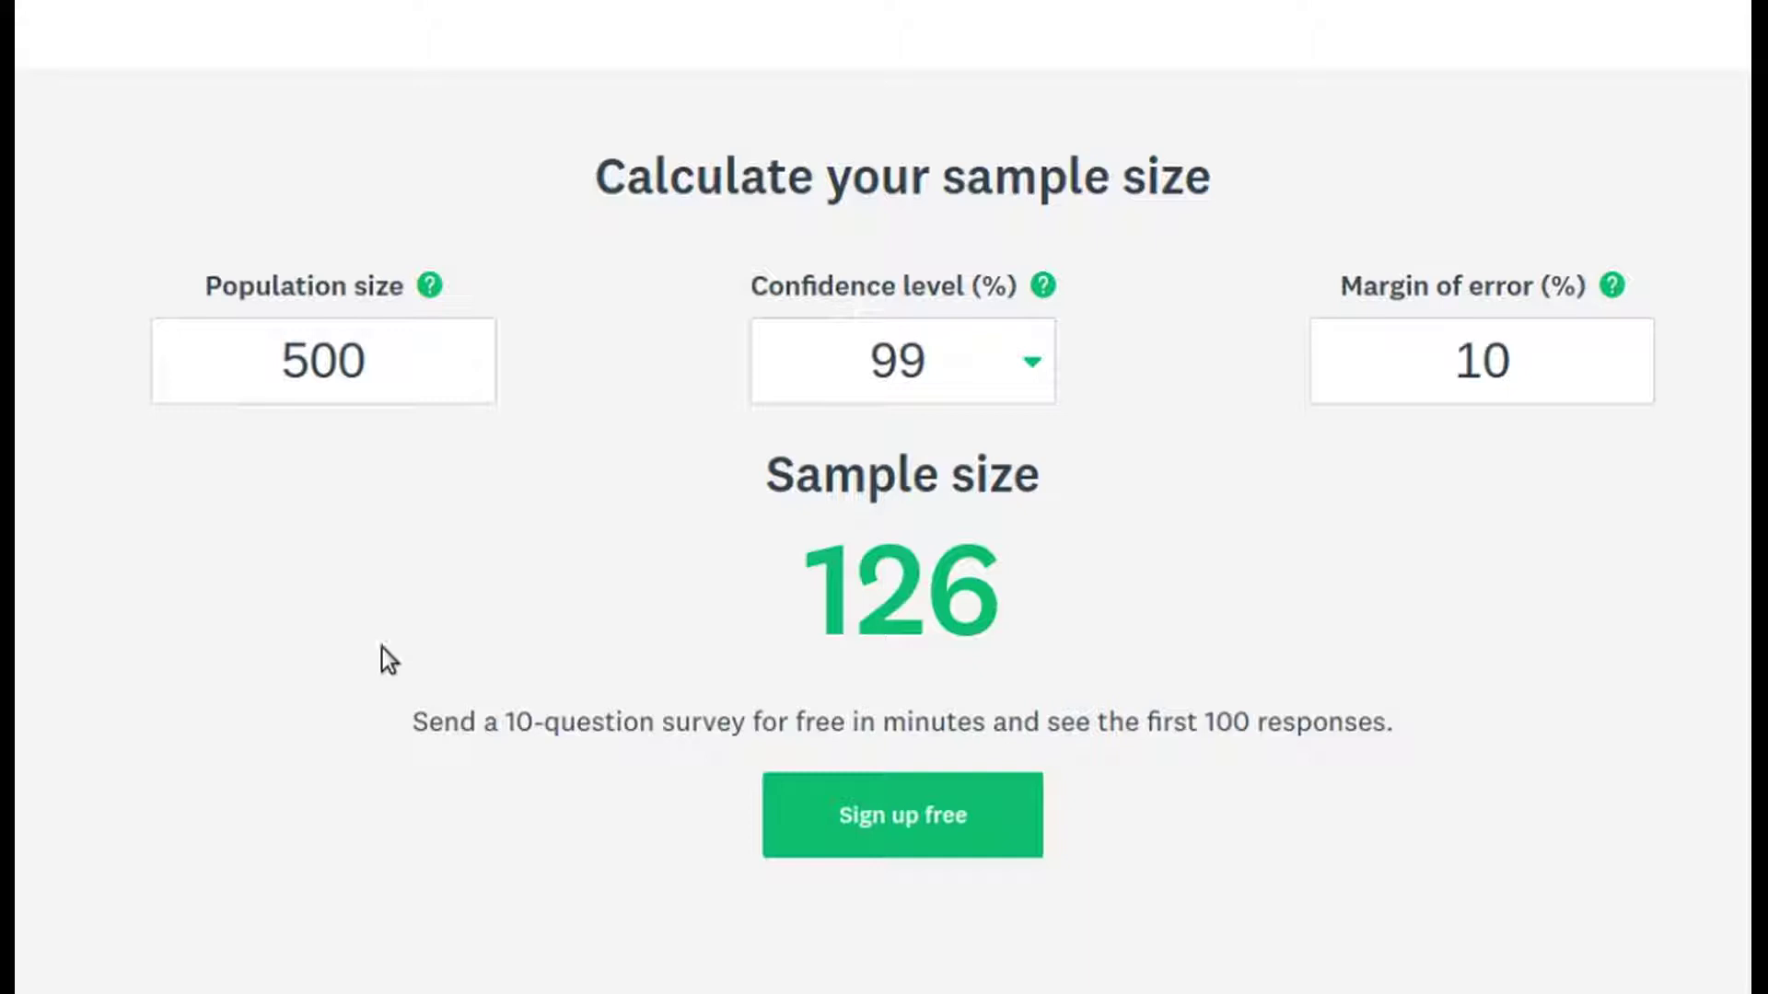
left_click(911, 403)
left_click(899, 620)
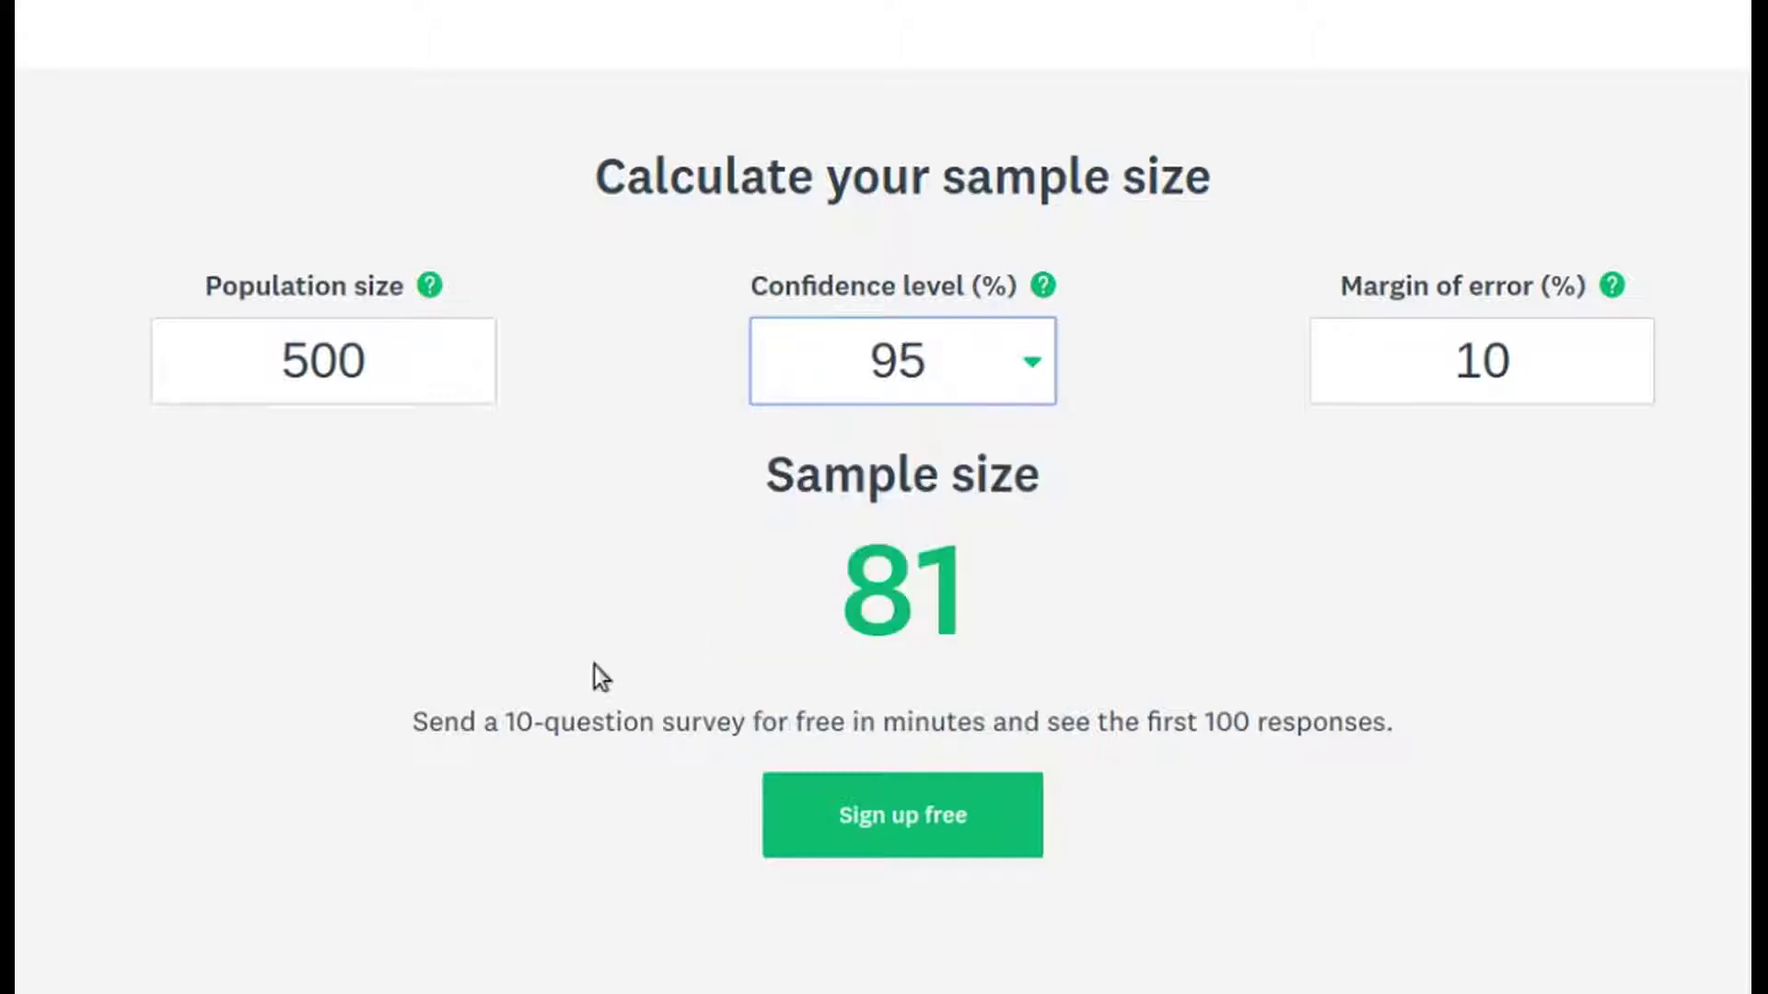
left_click(791, 374)
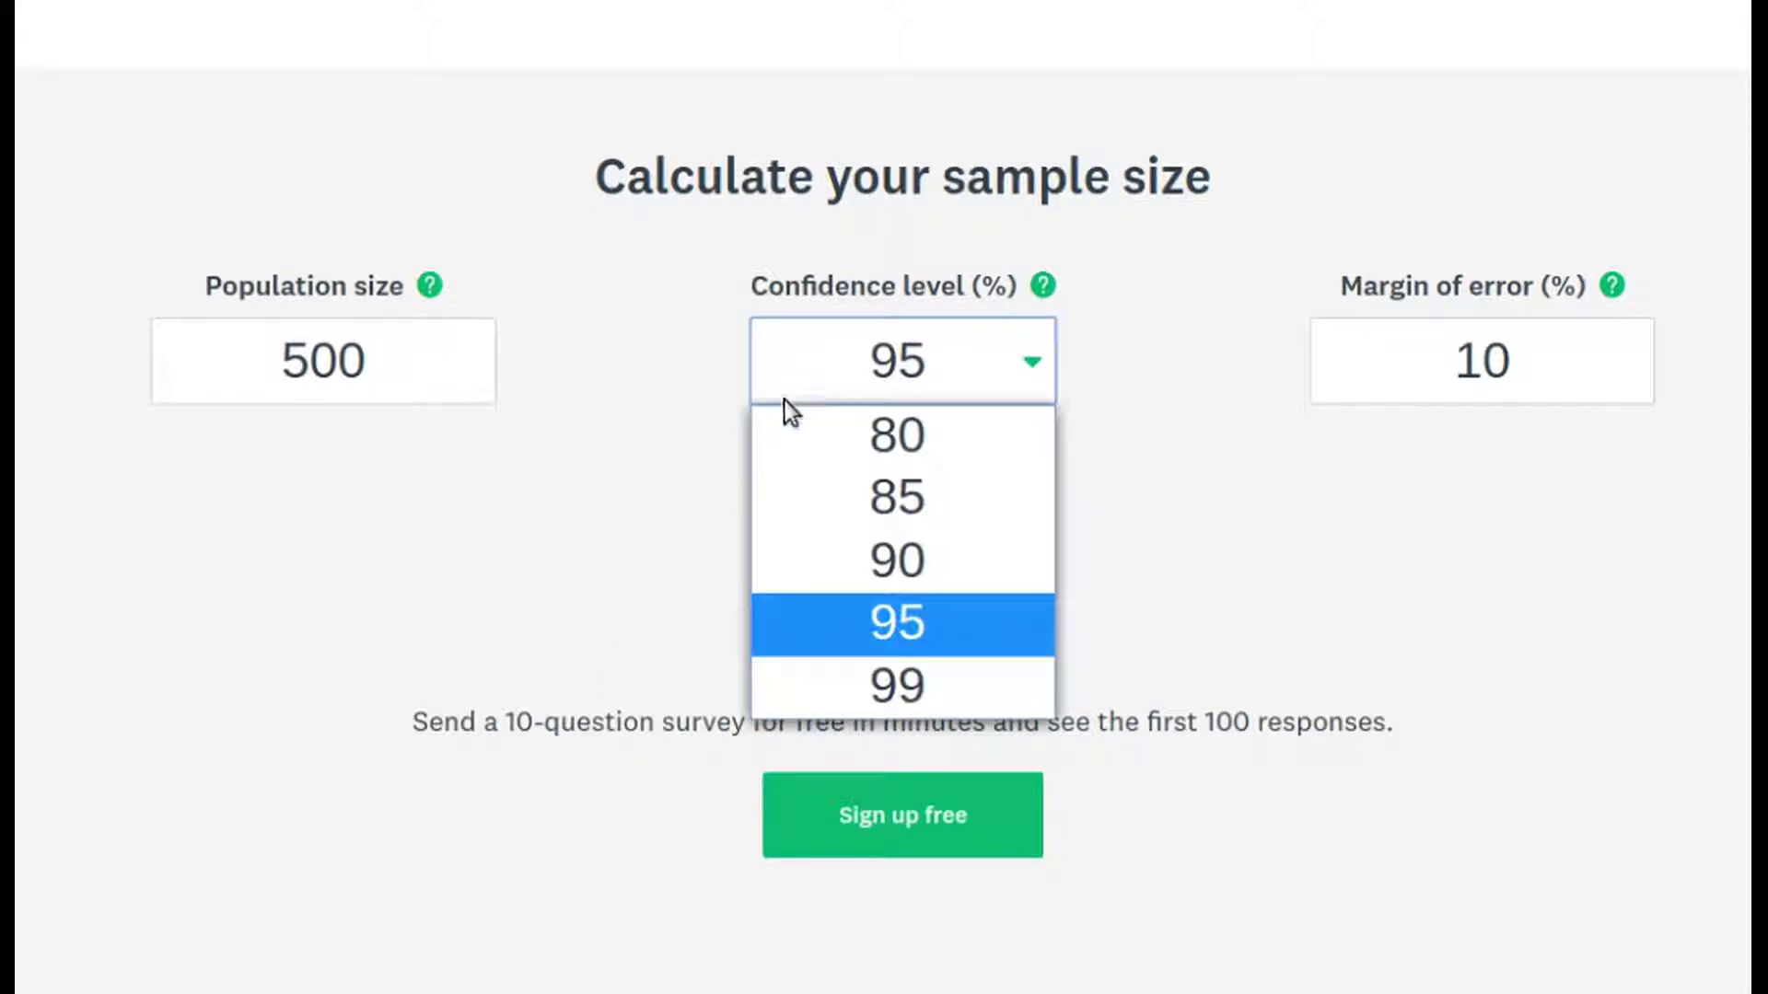
left_click(781, 539)
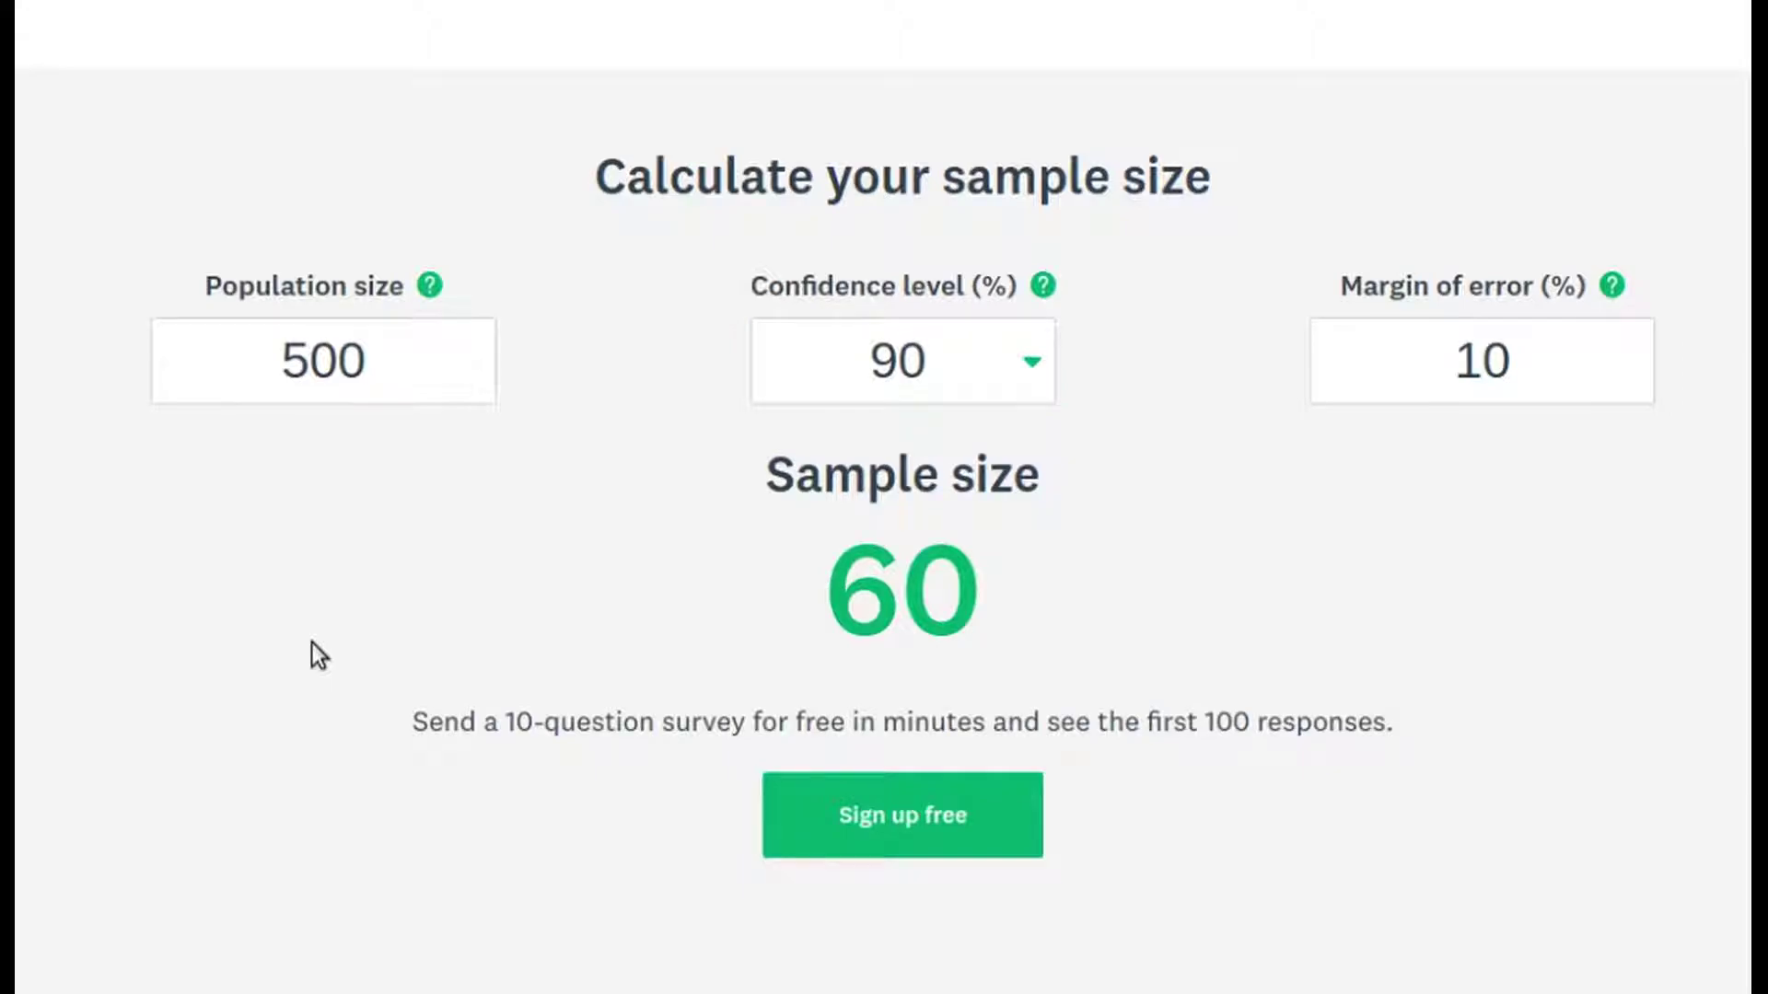